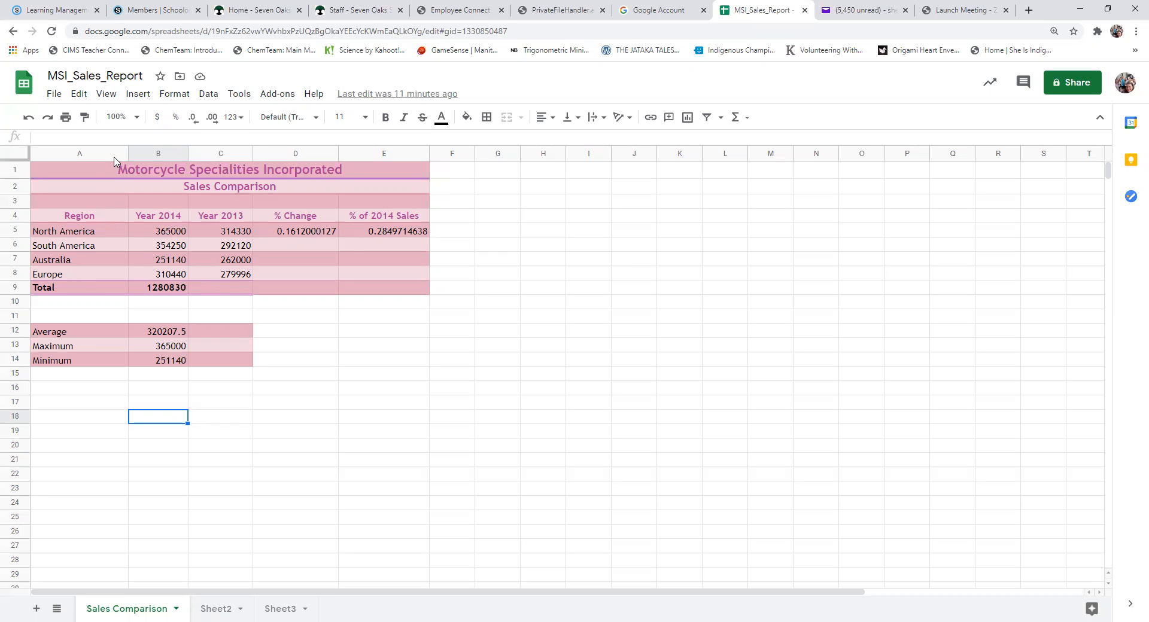
Step: Set the sheet's zoom level to 150%
{"action": "left_click", "coordinate": [137, 118]}
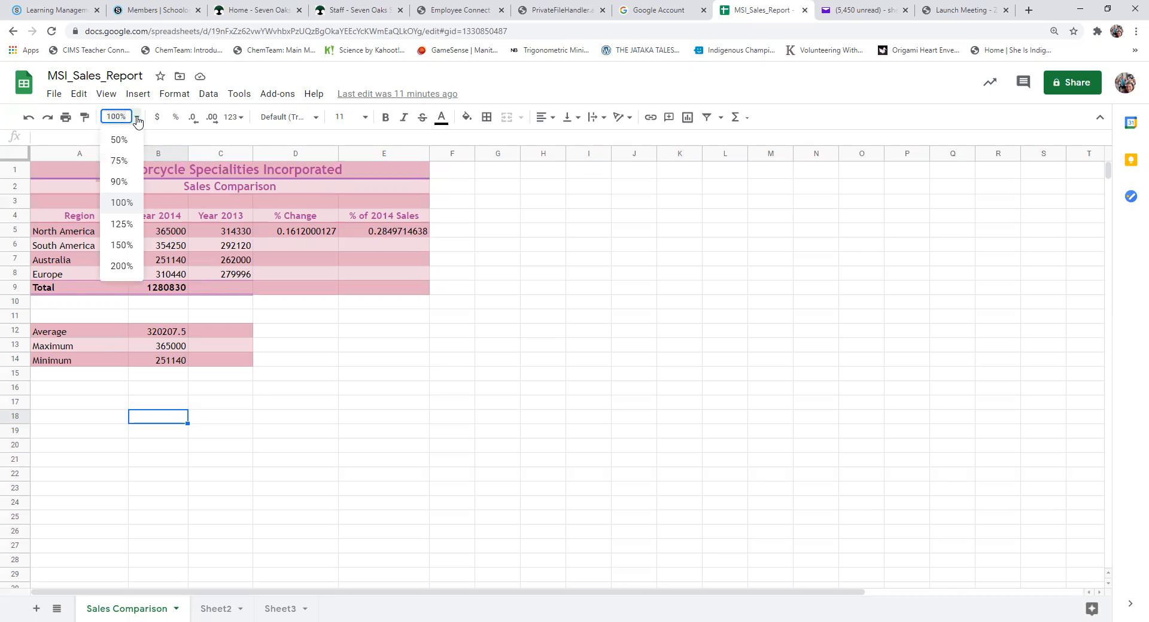
{"action": "left_click", "coordinate": [129, 246]}
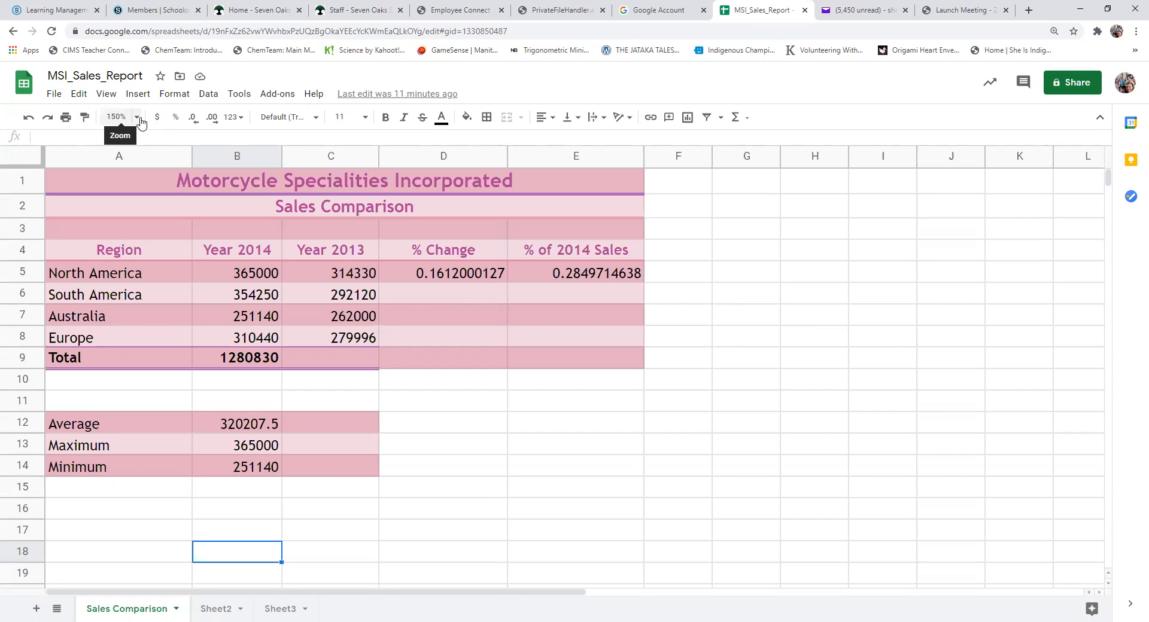
{"action": "left_click", "coordinate": [107, 93]}
{"action": "mouse_move", "coordinate": [186, 281]}
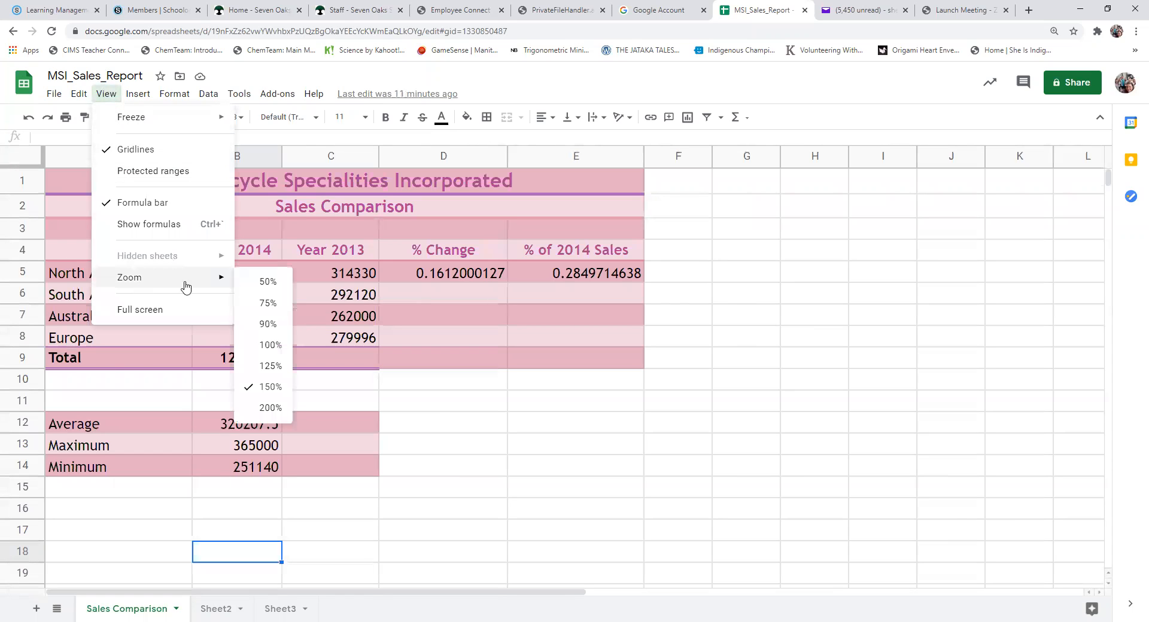
{"action": "left_click", "coordinate": [272, 387]}
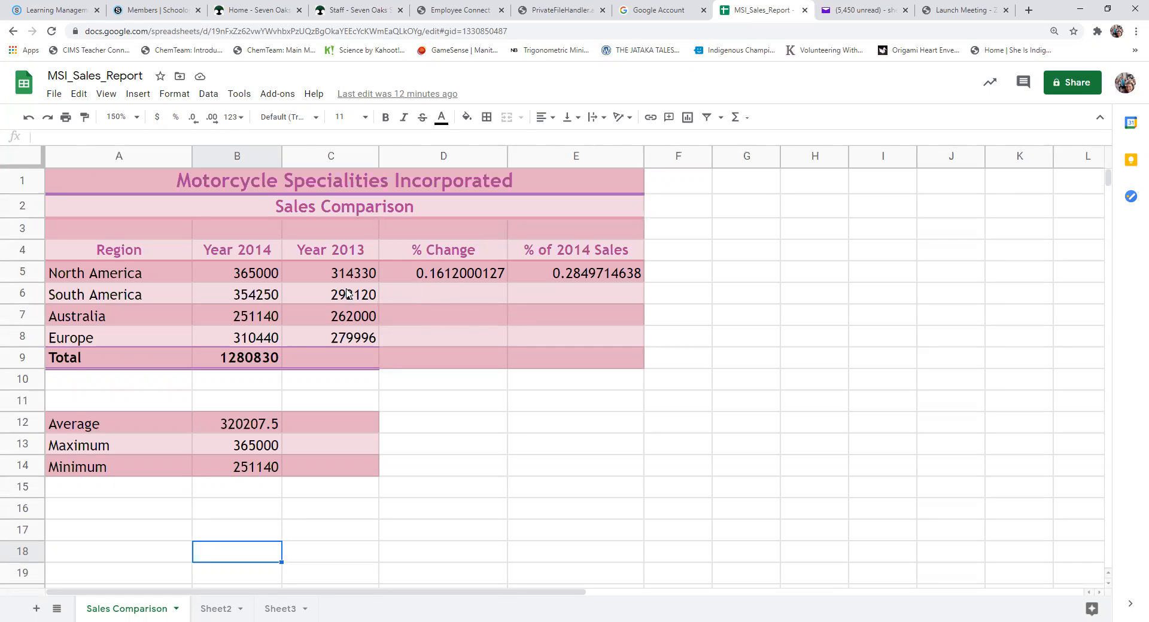
Step: Copy the North America % Change formula from D5 down through D8 for the other regions
{"action": "left_click", "coordinate": [435, 274]}
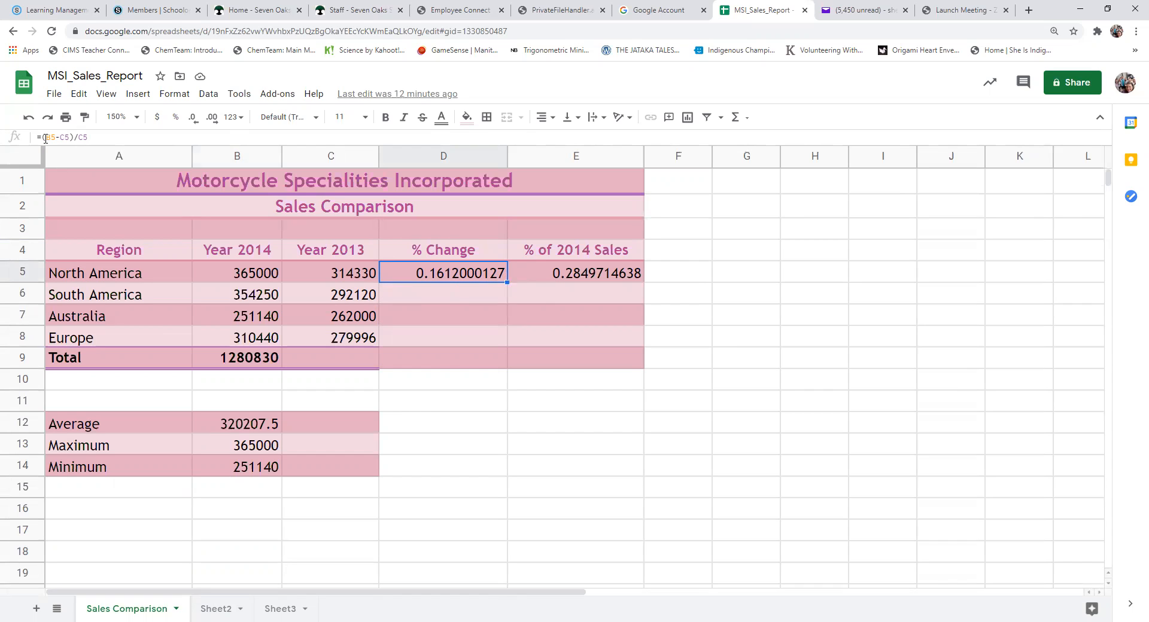
{"action": "left_click", "coordinate": [86, 137]}
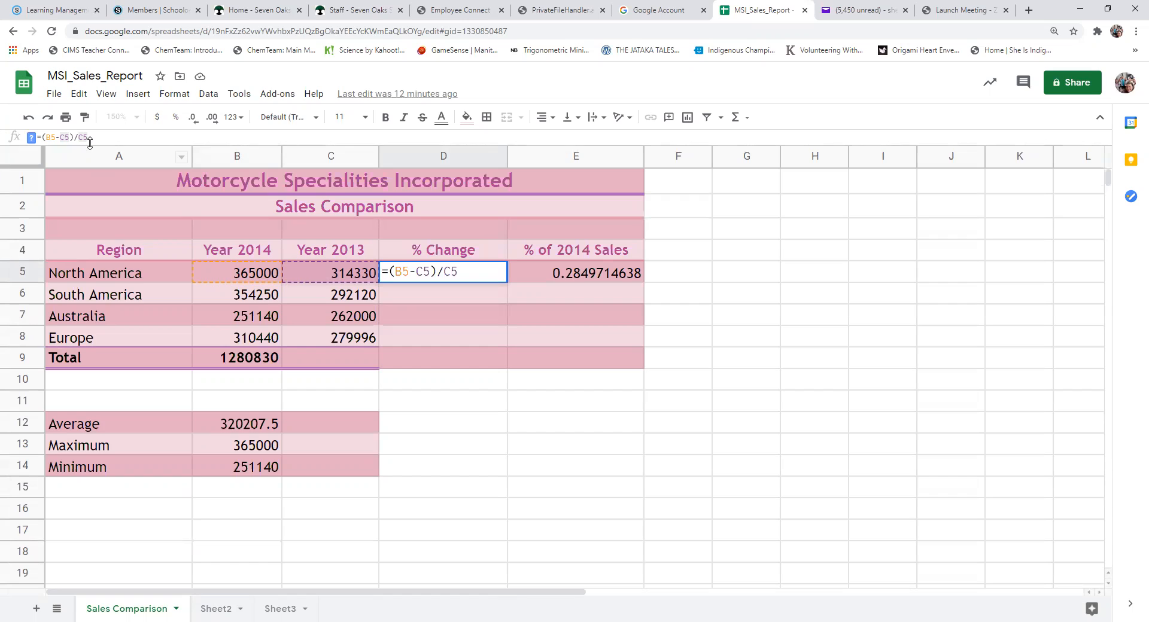
{"action": "key", "text": "Return"}
{"action": "left_click", "coordinate": [474, 277]}
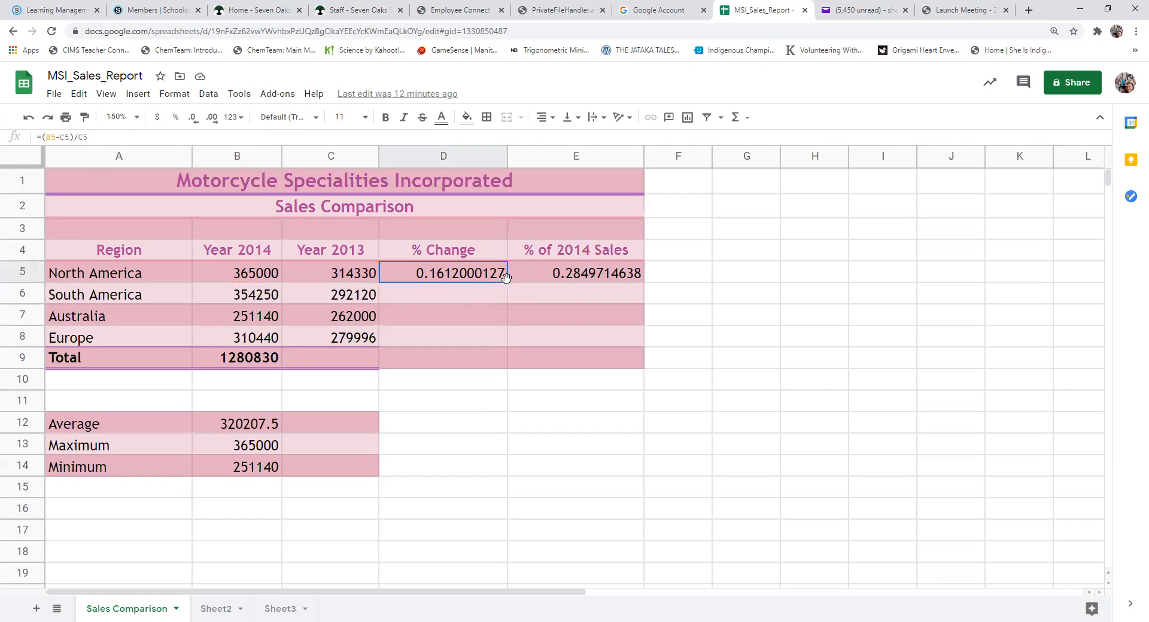
{"action": "left_click_drag", "start_coordinate": [507, 281], "coordinate": [505, 336]}
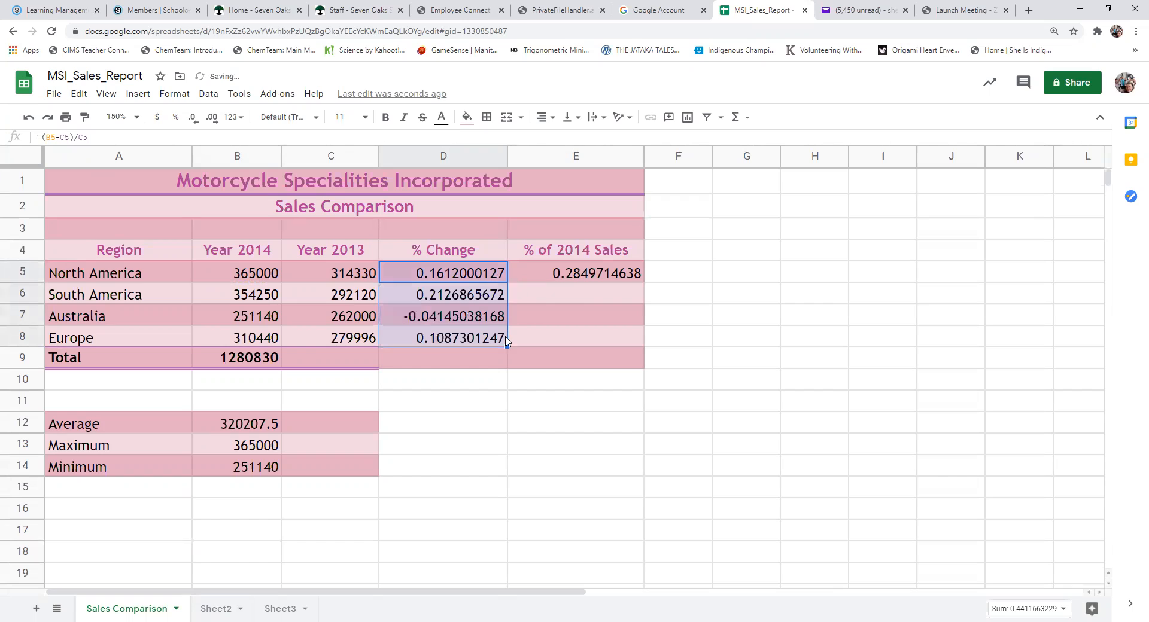
Step: Review the % Change formulas in D5 through D7, and fill the D5 formula down to D8 again
{"action": "left_click", "coordinate": [459, 297]}
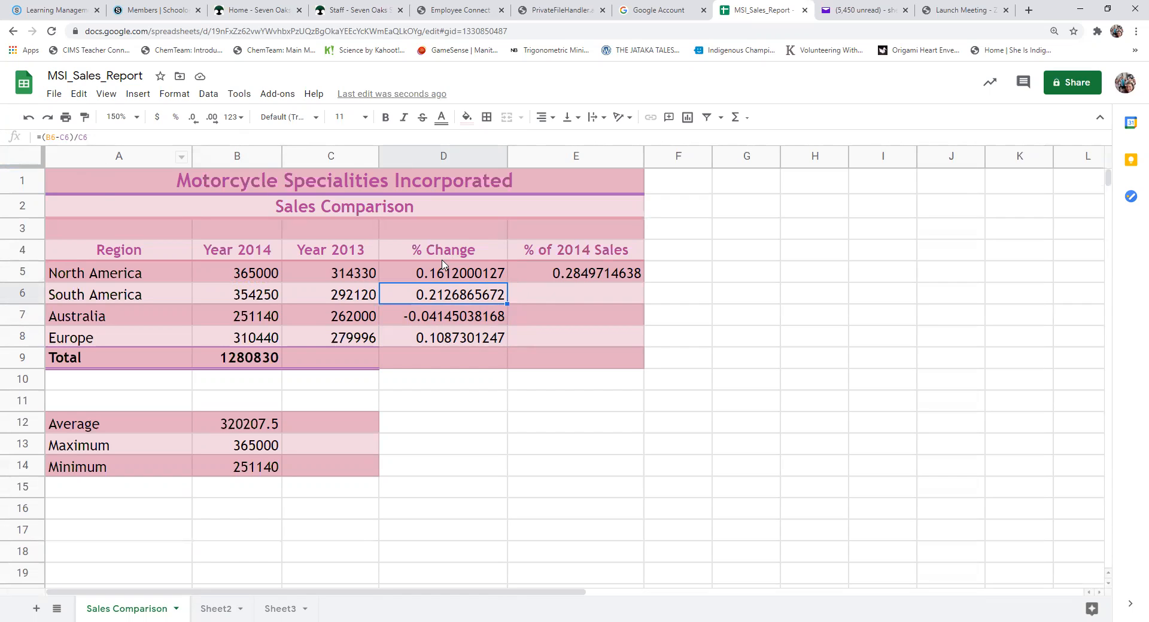
{"action": "left_click", "coordinate": [445, 272]}
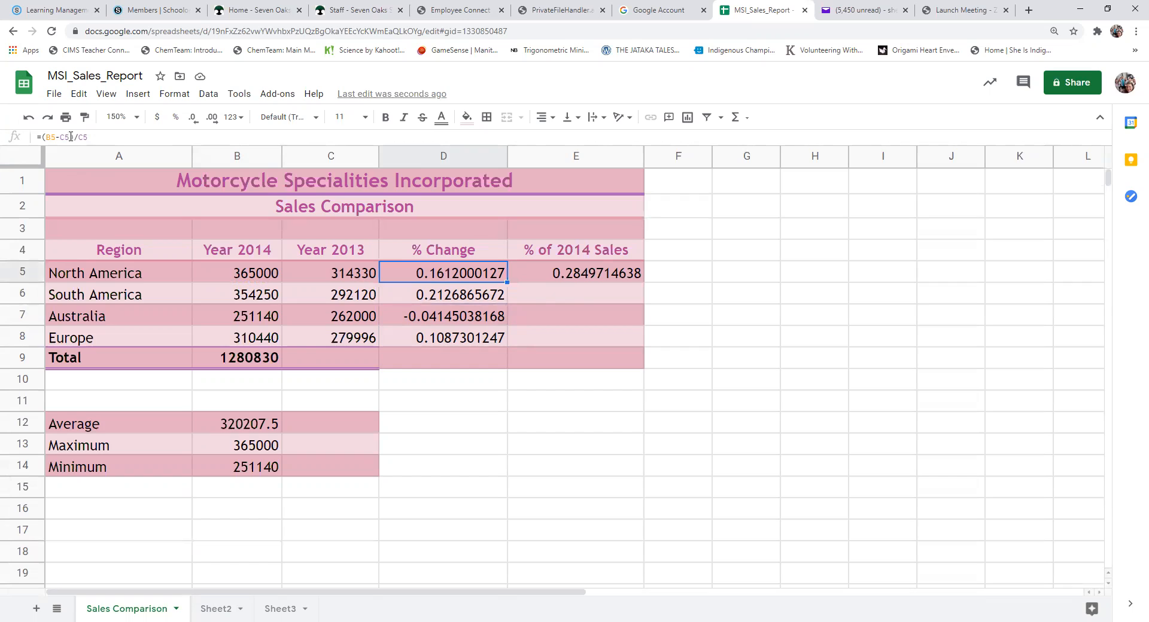
{"action": "left_click", "coordinate": [465, 298]}
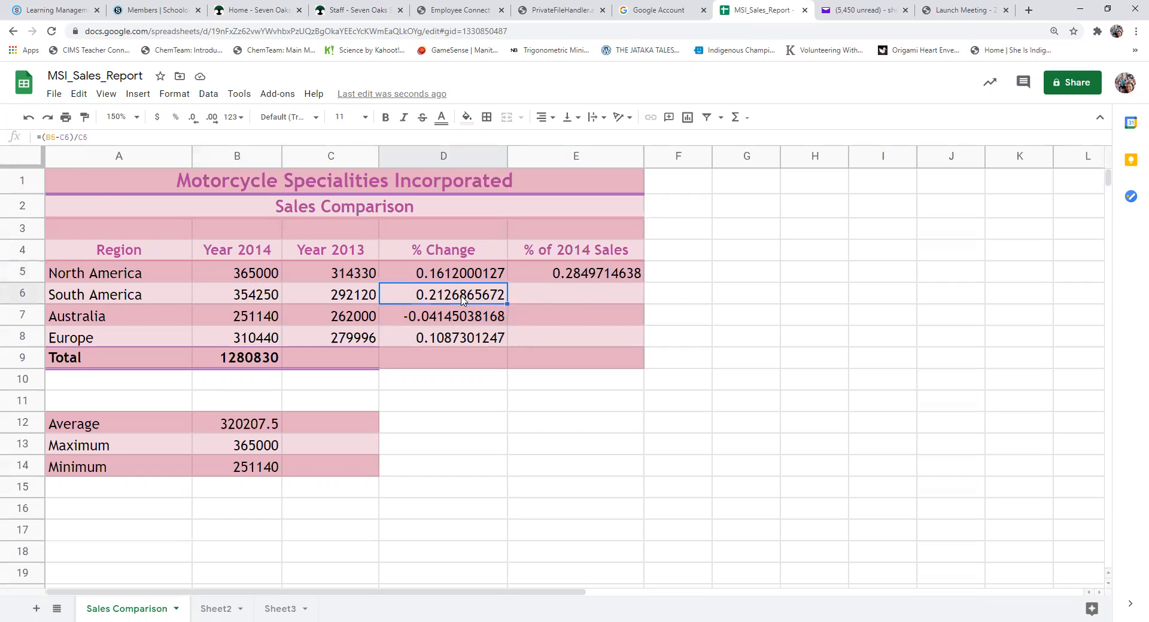
{"action": "left_click", "coordinate": [449, 317]}
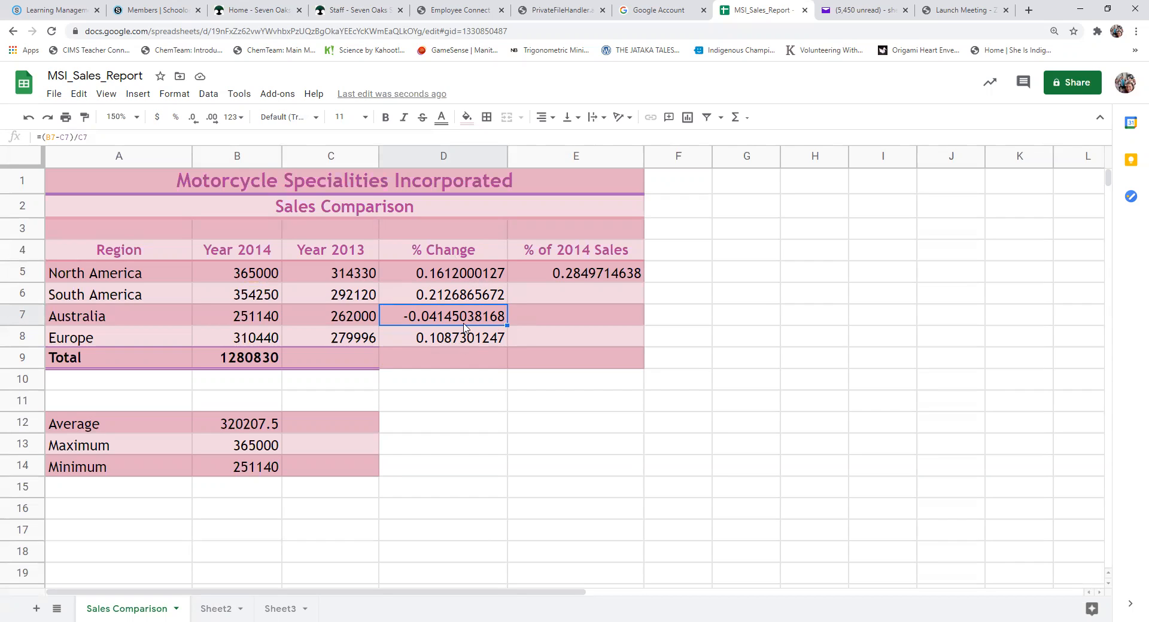
{"action": "left_click", "coordinate": [488, 274]}
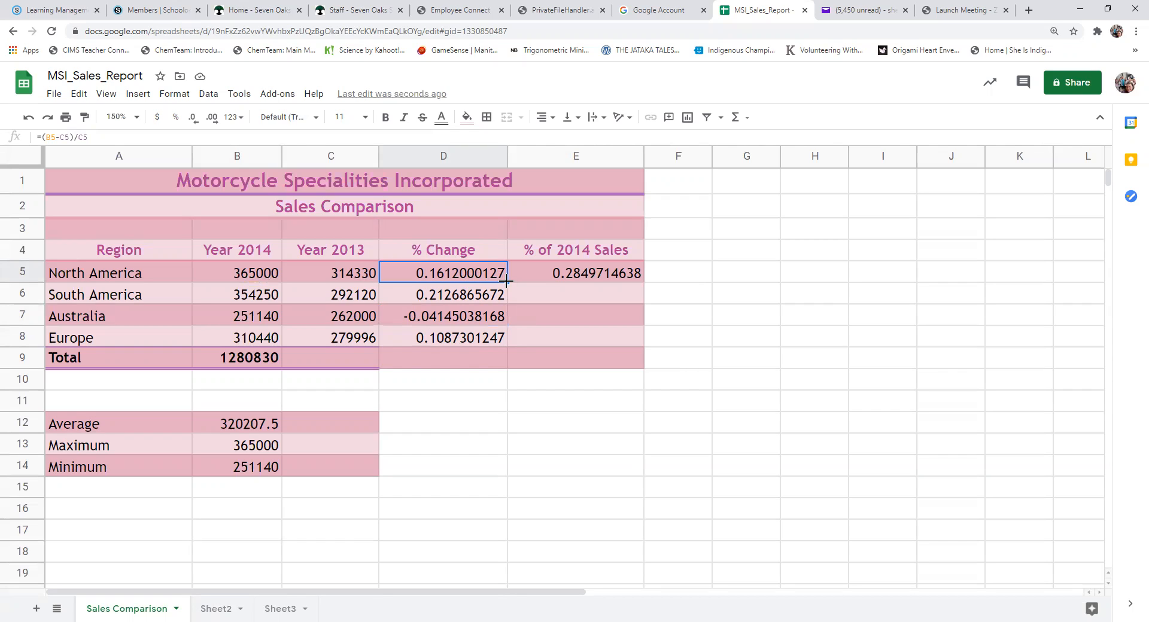
{"action": "left_click_drag", "start_coordinate": [506, 282], "coordinate": [506, 348]}
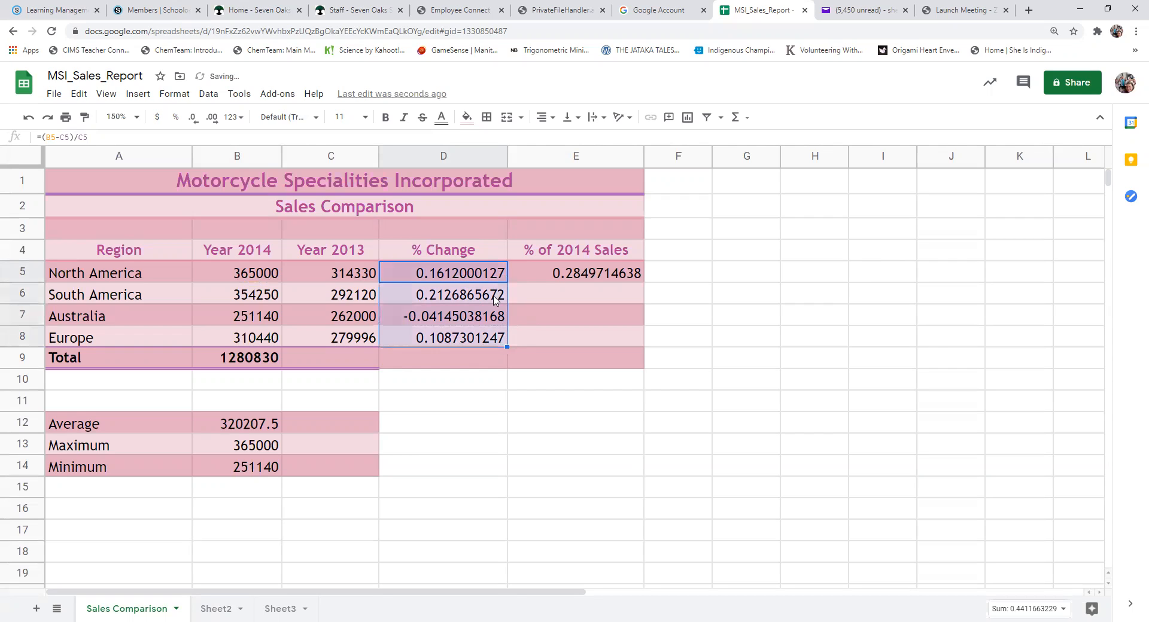
{"action": "left_click", "coordinate": [731, 407]}
Step: Format the % Change values in D5:D8 as percentages
{"action": "left_click_drag", "start_coordinate": [395, 282], "coordinate": [481, 346]}
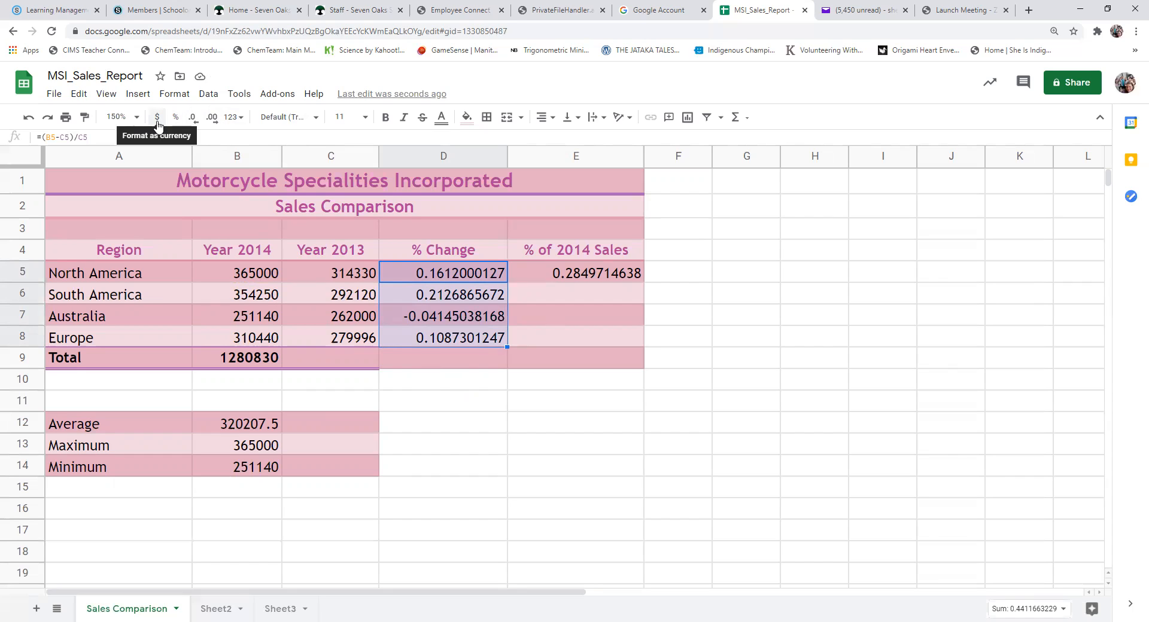
{"action": "left_click", "coordinate": [183, 96]}
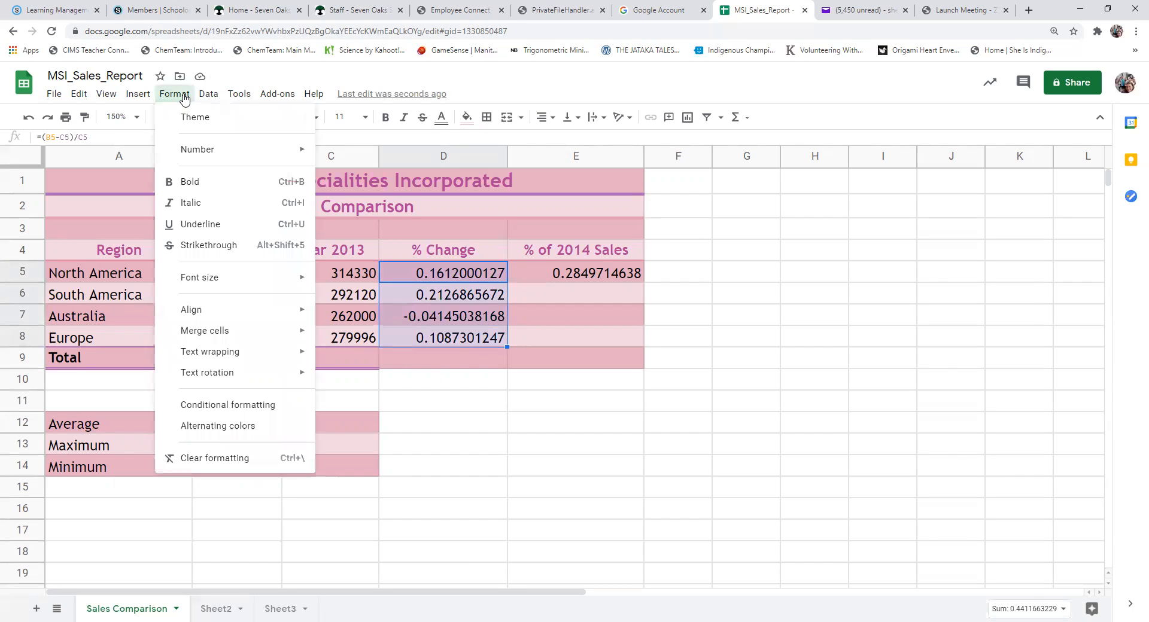
{"action": "mouse_move", "coordinate": [225, 151]}
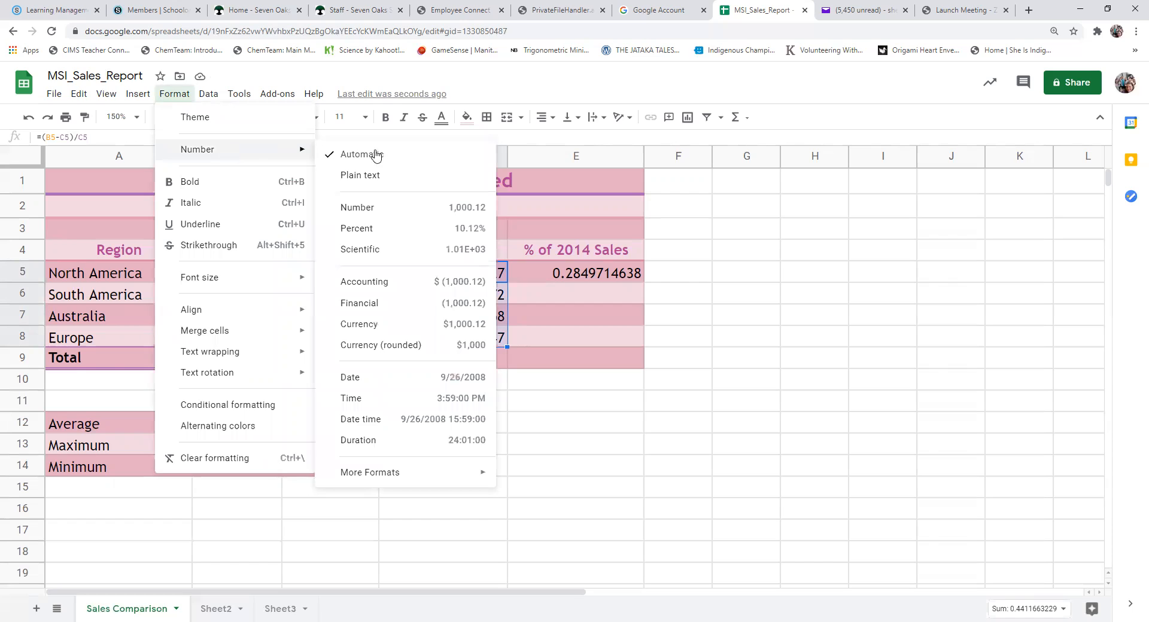
{"action": "mouse_move", "coordinate": [436, 483]}
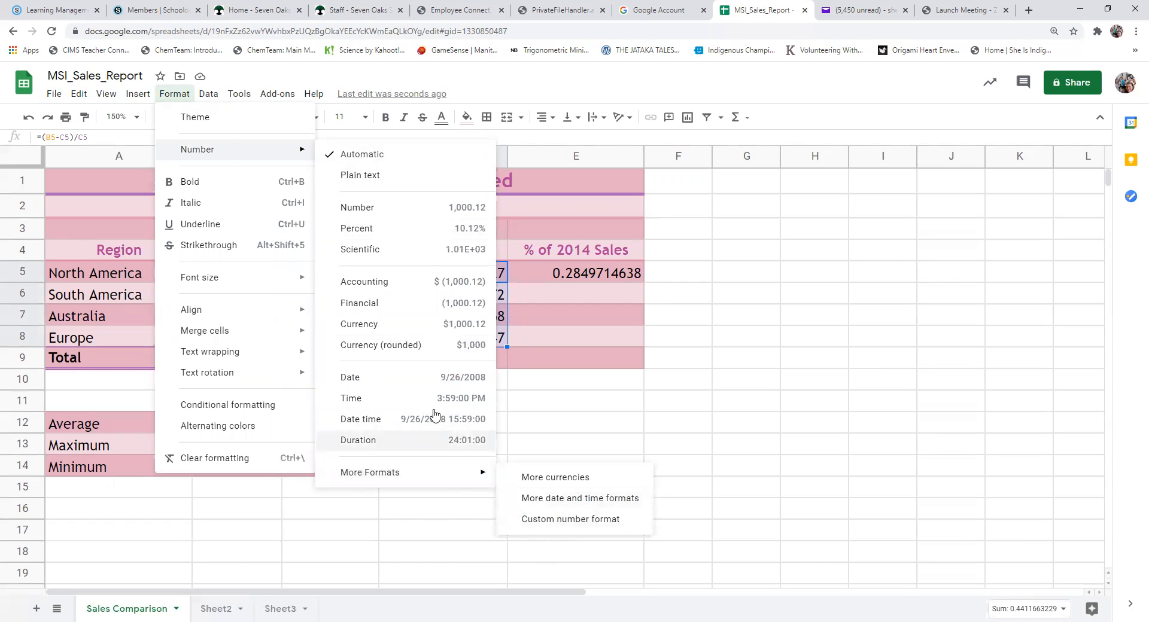
{"action": "left_click", "coordinate": [688, 85]}
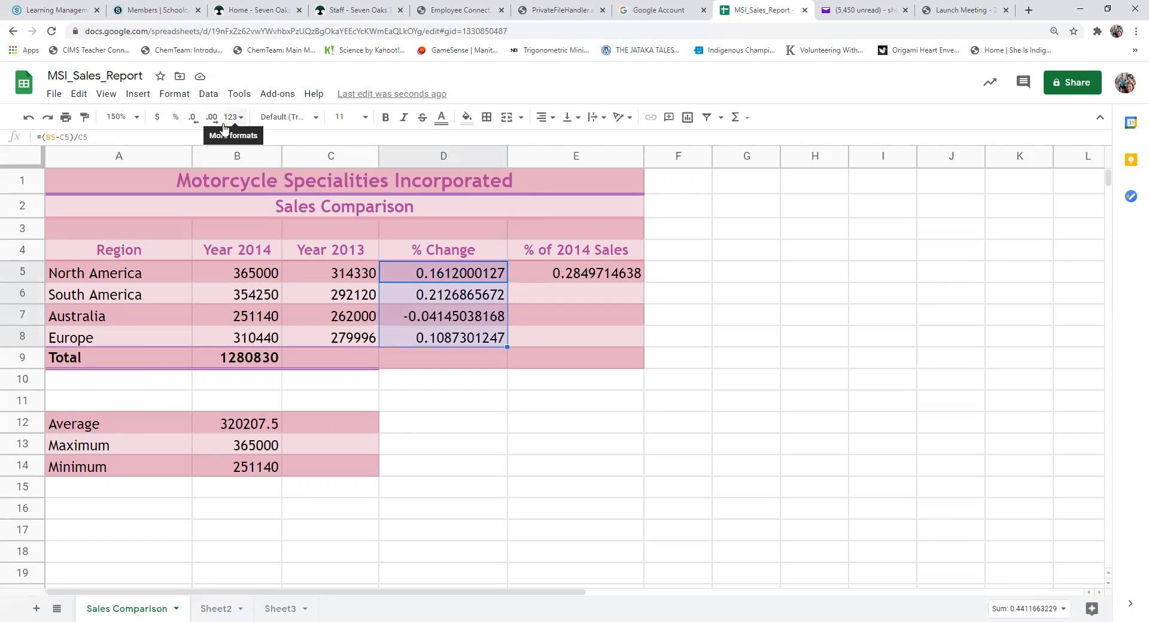
{"action": "left_click", "coordinate": [175, 117]}
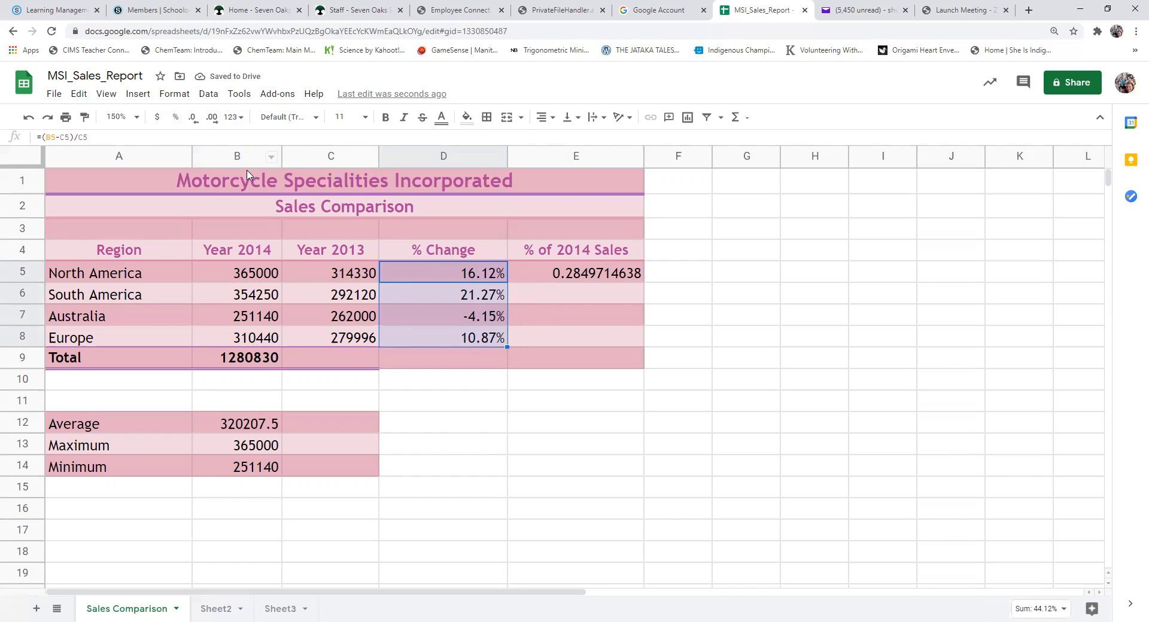
Step: Try one and three decimal places on the % Change values in D5:D8, and return them to two
{"action": "left_click", "coordinate": [193, 121]}
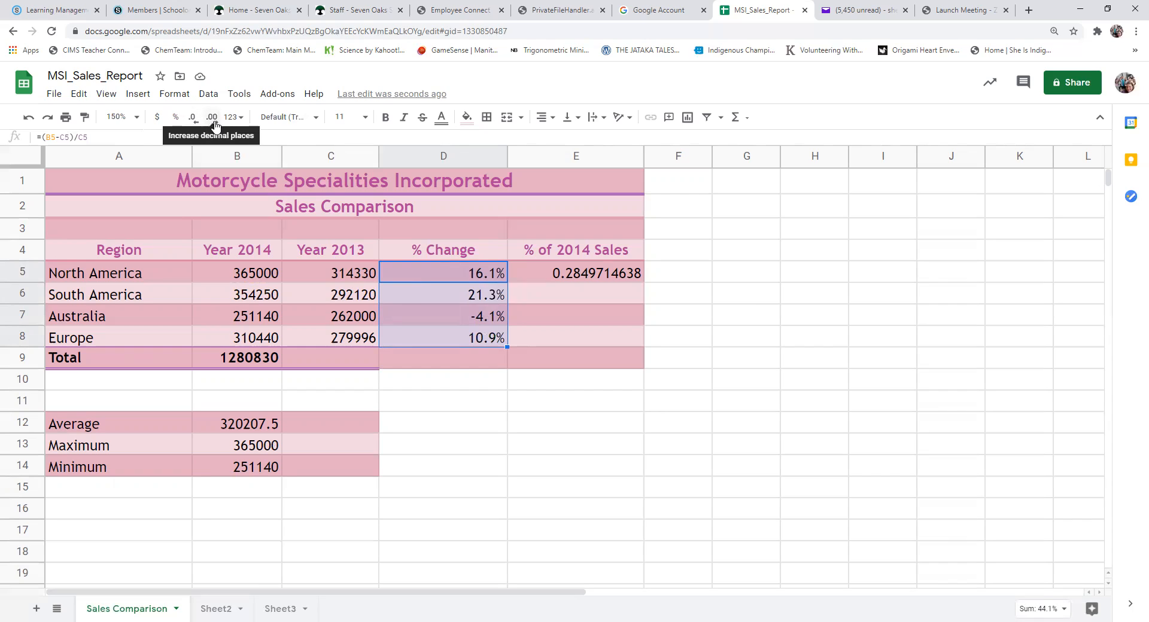
{"action": "left_click", "coordinate": [213, 119]}
{"action": "left_click", "coordinate": [214, 122]}
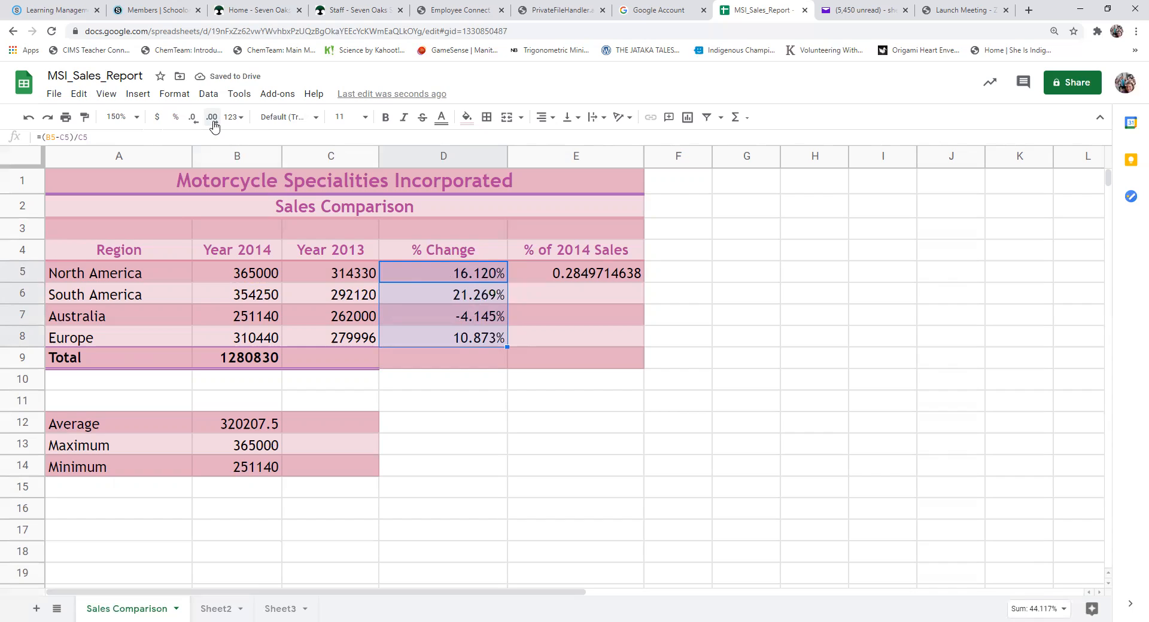
{"action": "left_click", "coordinate": [192, 118]}
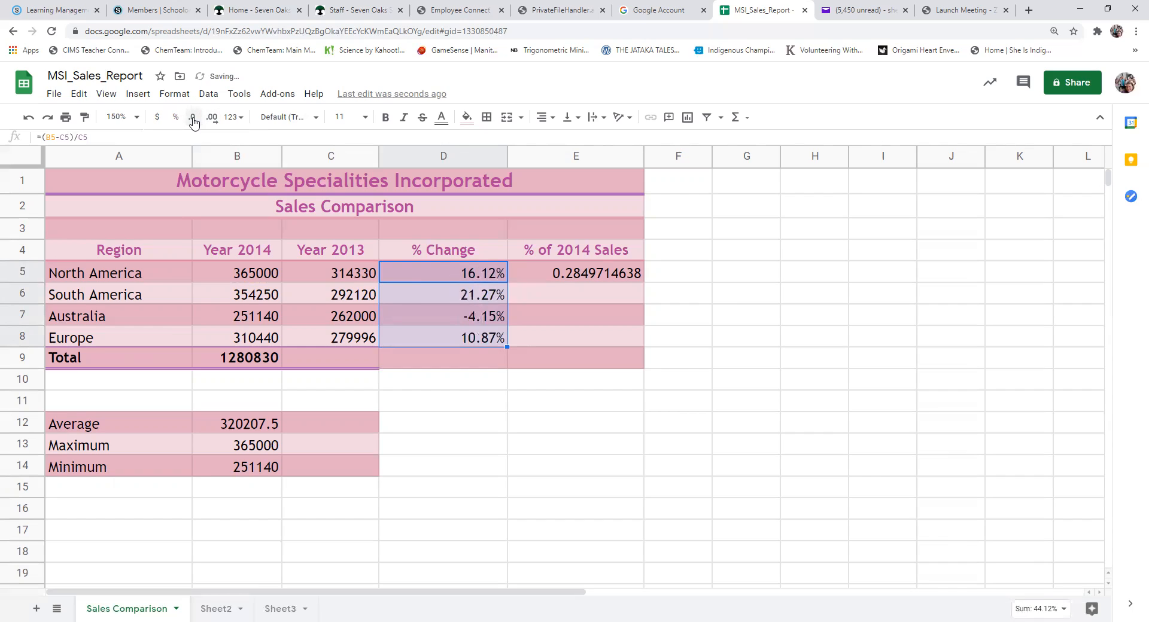
{"action": "left_click", "coordinate": [611, 456]}
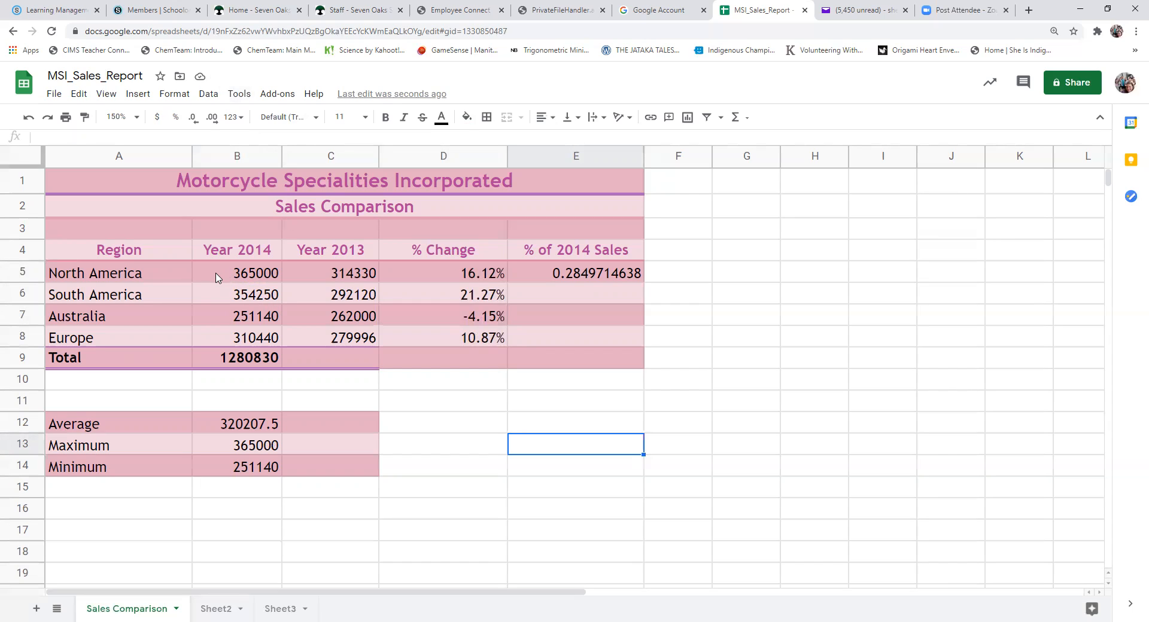
Step: Format the sales figures in B5:C9 as currency with two decimal places, and widen column B to fit the 2014 total
{"action": "left_click_drag", "start_coordinate": [216, 277], "coordinate": [338, 362]}
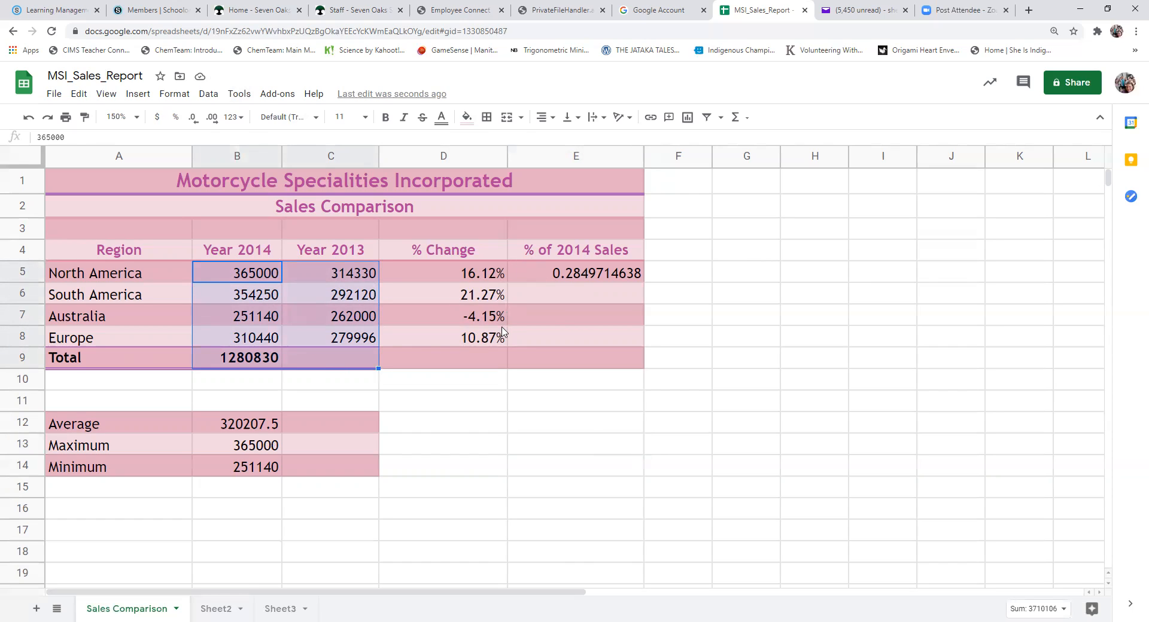
{"action": "left_click", "coordinate": [158, 119]}
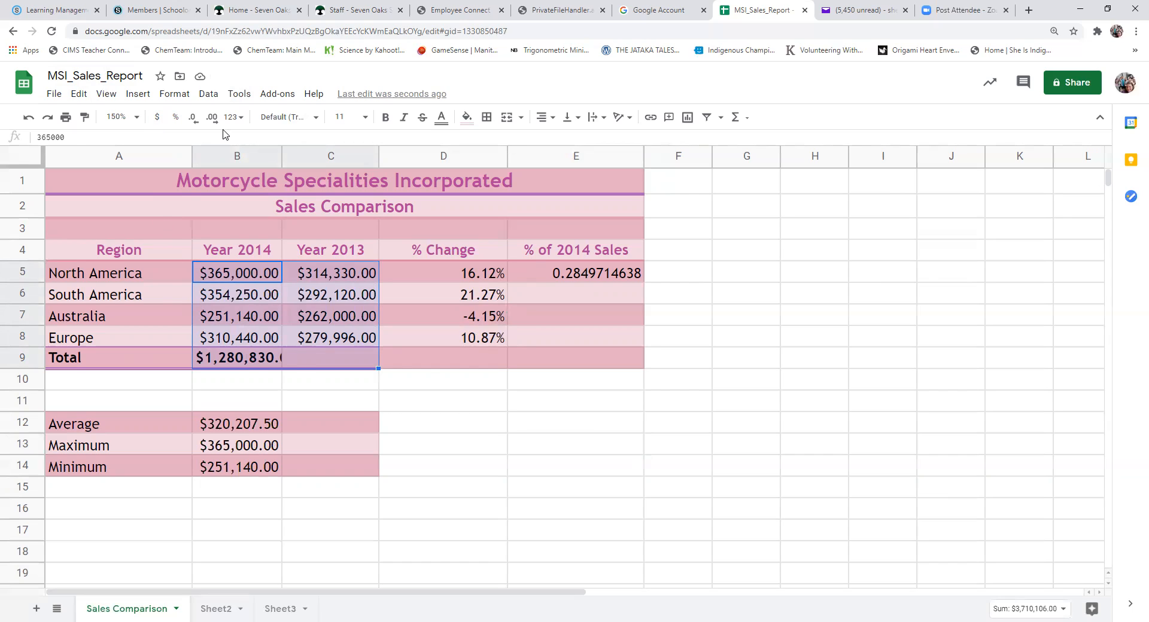
{"action": "left_click", "coordinate": [193, 118]}
{"action": "left_click", "coordinate": [193, 118]}
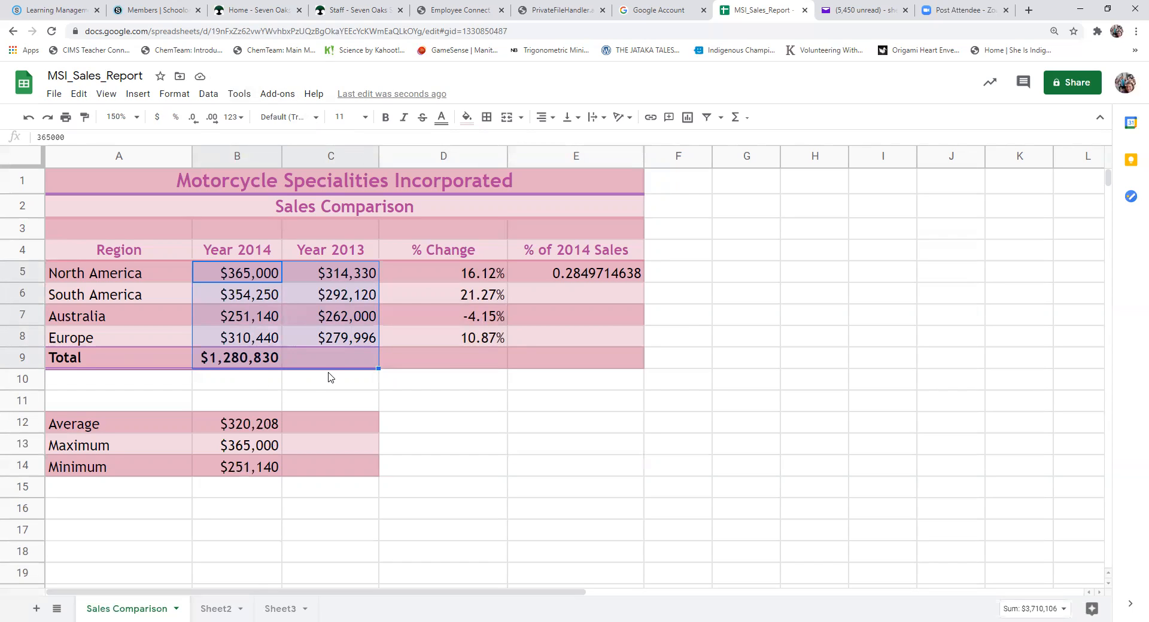
{"action": "left_click", "coordinate": [212, 122]}
{"action": "left_click", "coordinate": [211, 122]}
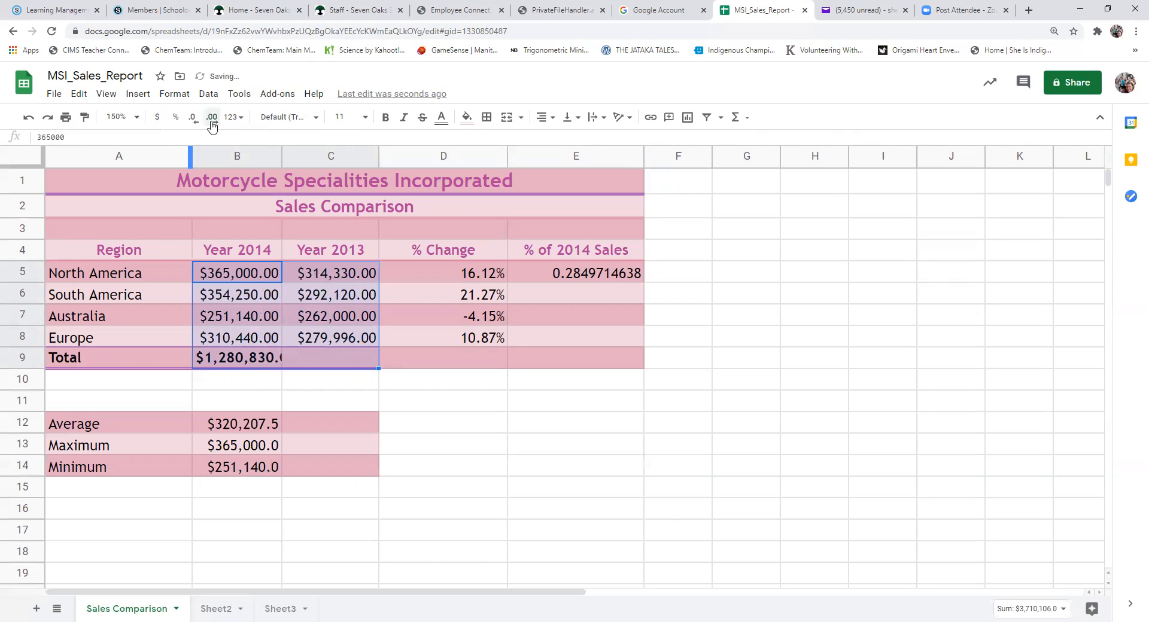
{"action": "left_click", "coordinate": [442, 424]}
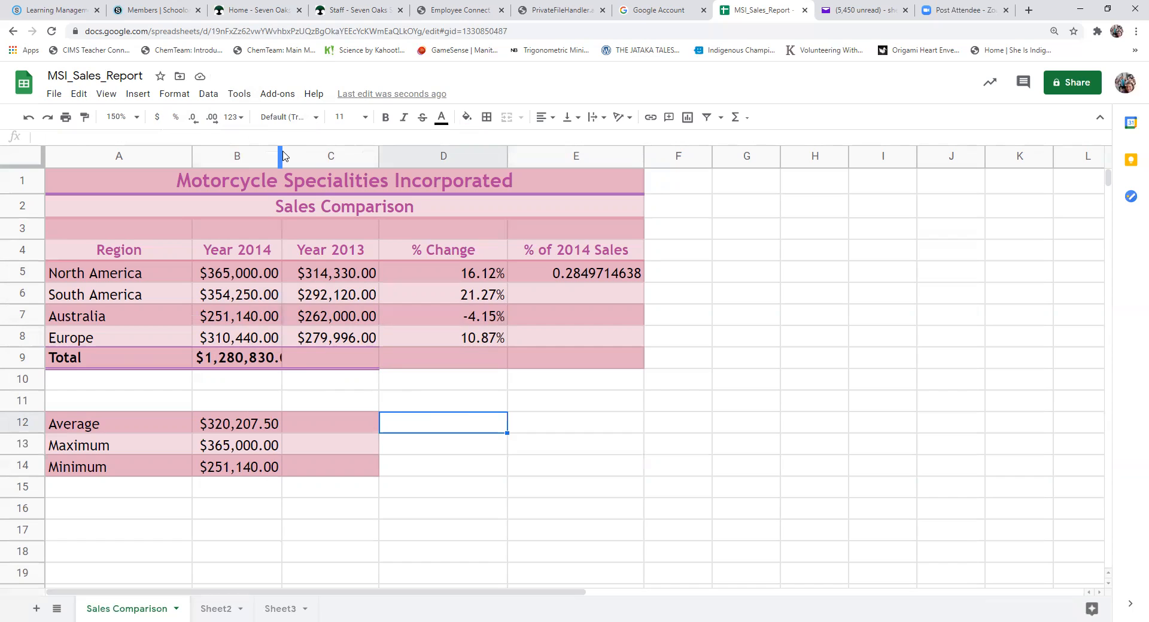
{"action": "left_click_drag", "start_coordinate": [282, 151], "coordinate": [312, 152]}
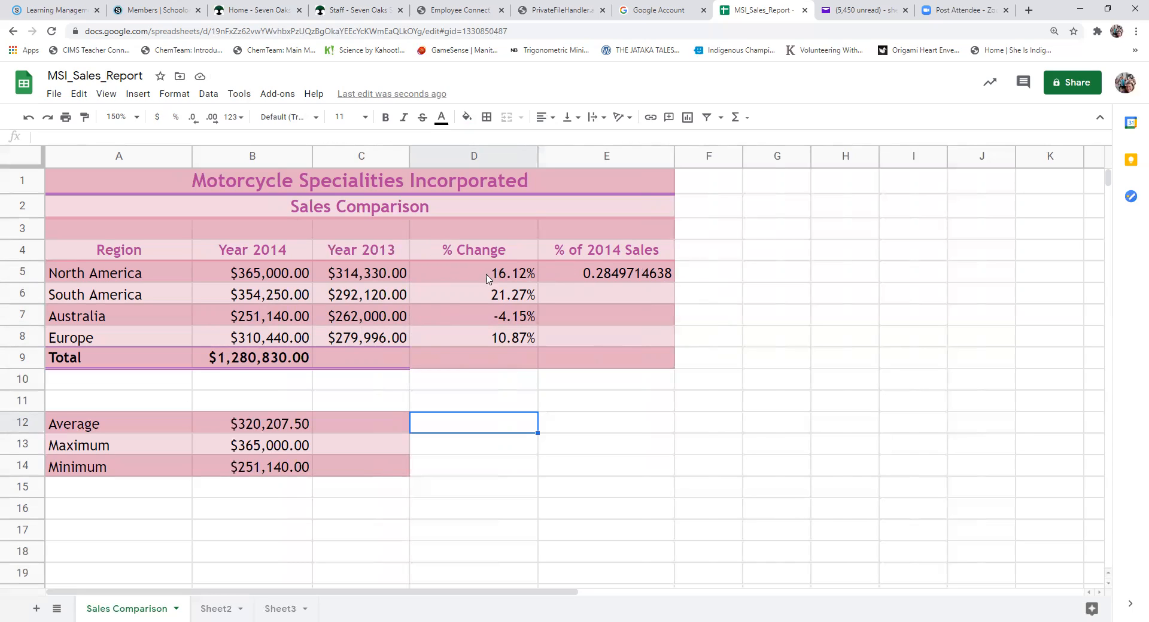
Step: Change the % of 2014 Sales formula in E5 to the relative reference =B5/B9, and copy it down through E8
{"action": "left_click", "coordinate": [619, 275]}
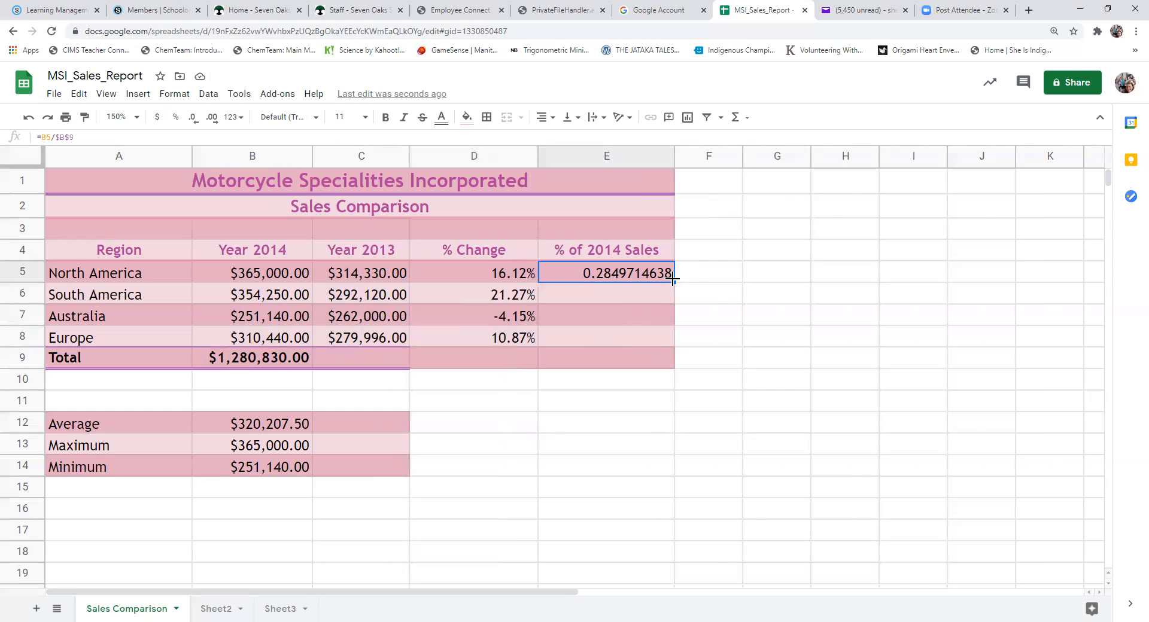
{"action": "left_click", "coordinate": [78, 137]}
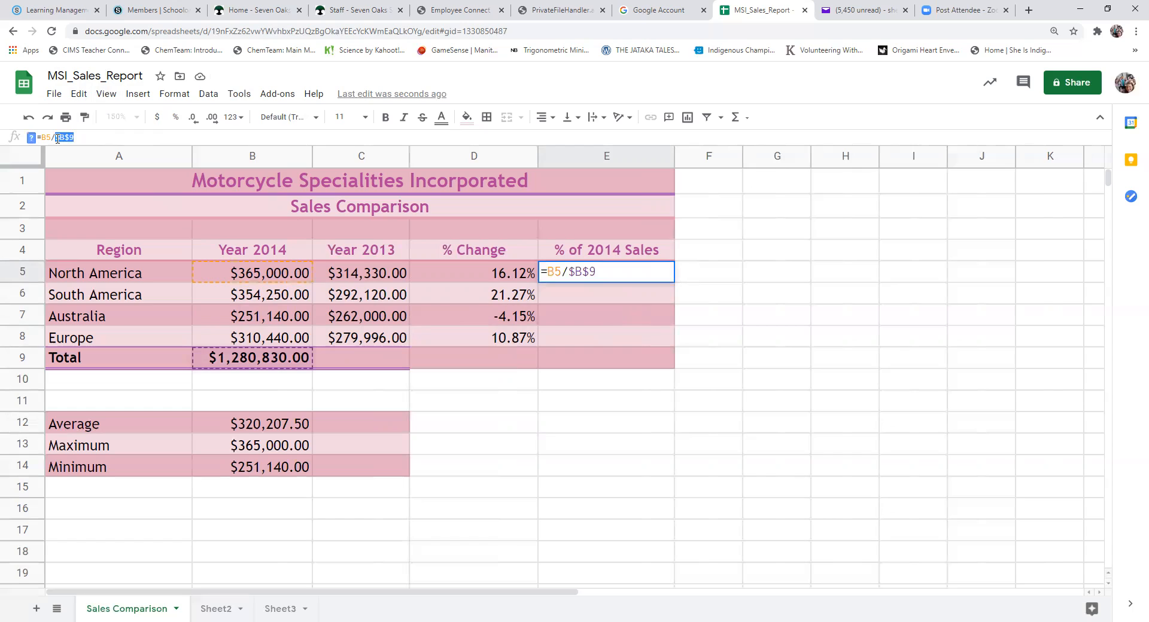
{"action": "key", "text": "Return"}
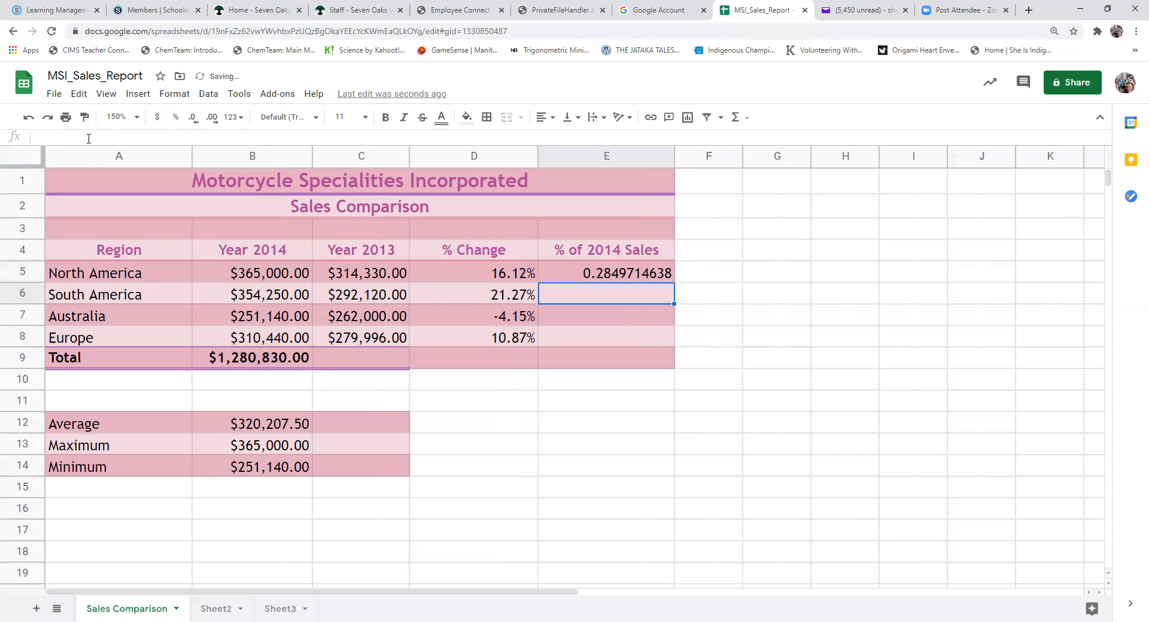
{"action": "left_click", "coordinate": [589, 276]}
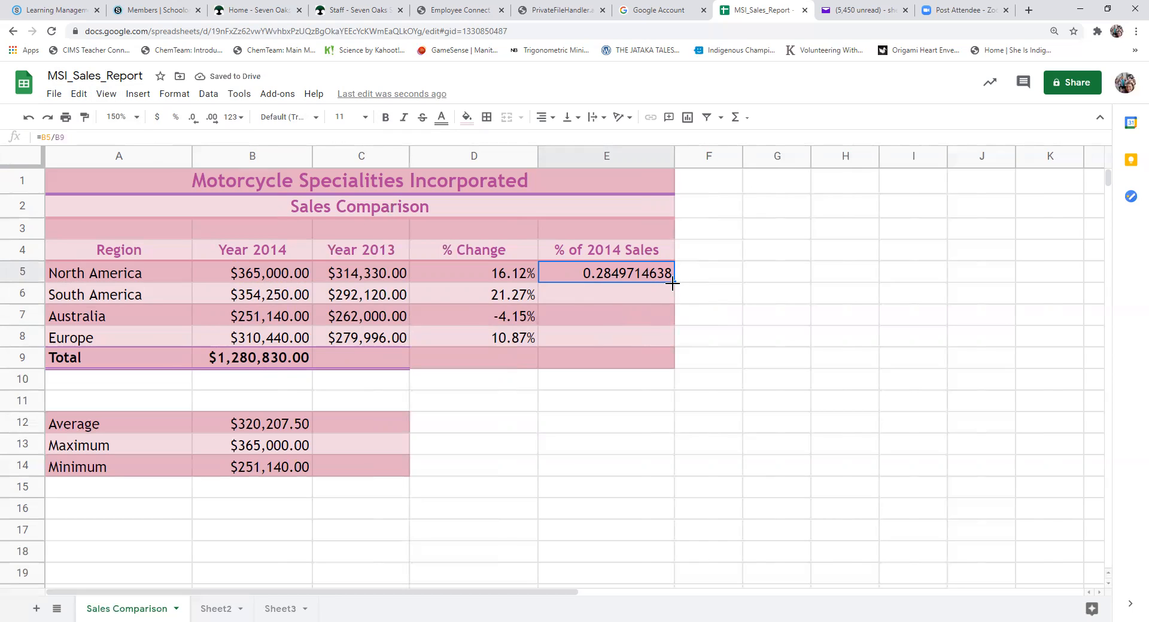
{"action": "left_click_drag", "start_coordinate": [674, 283], "coordinate": [674, 333]}
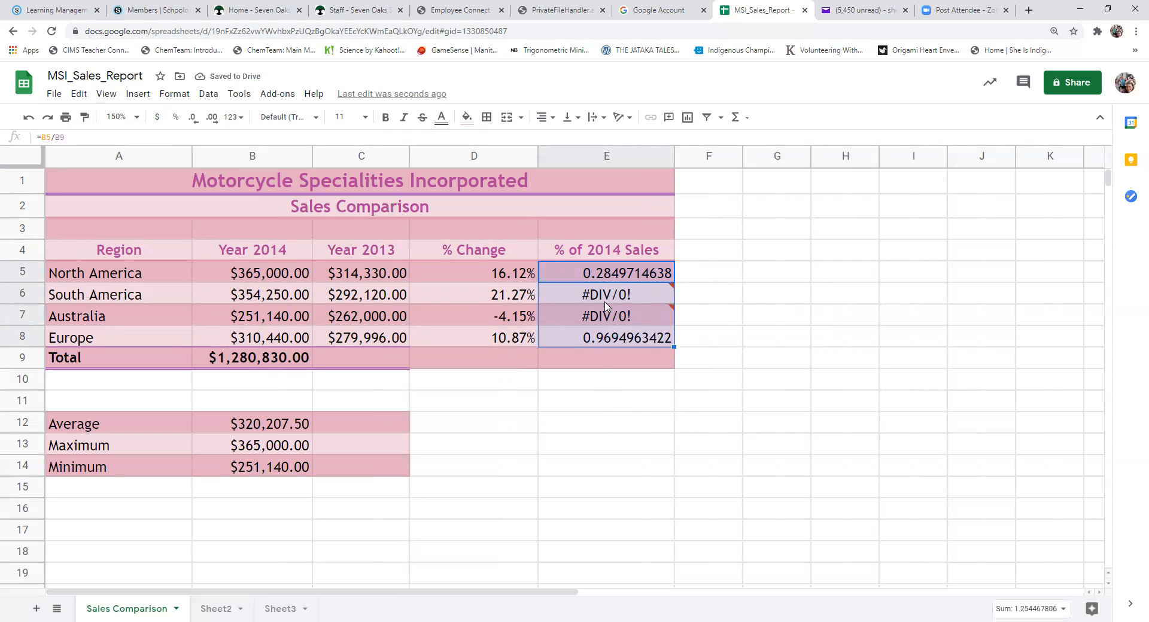
Step: Examine the copied relative formulas in E6 and E7 against the cells they divide by, B10 and B11, and the 2014 total in B9
{"action": "mouse_move", "coordinate": [605, 304]}
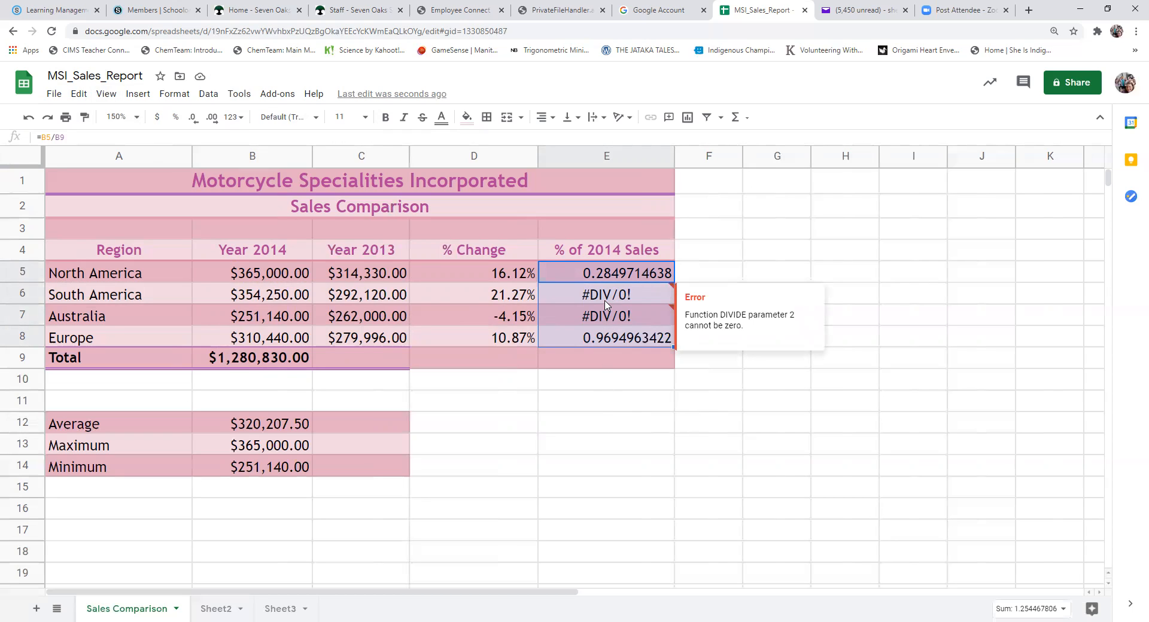
{"action": "left_click", "coordinate": [607, 305]}
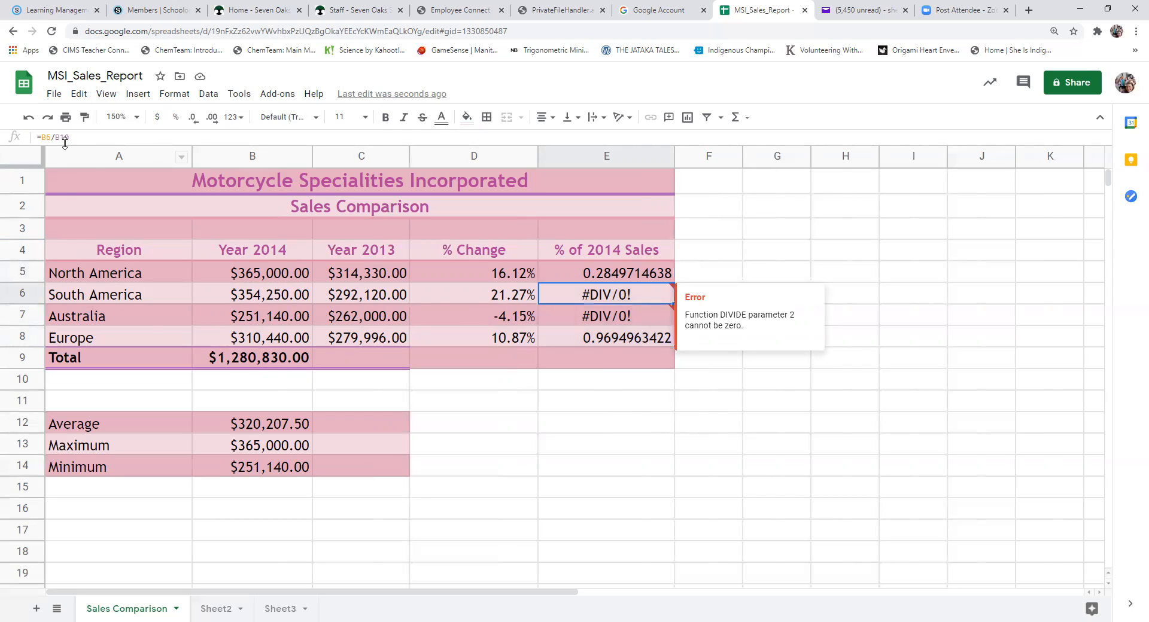
{"action": "left_click", "coordinate": [270, 386]}
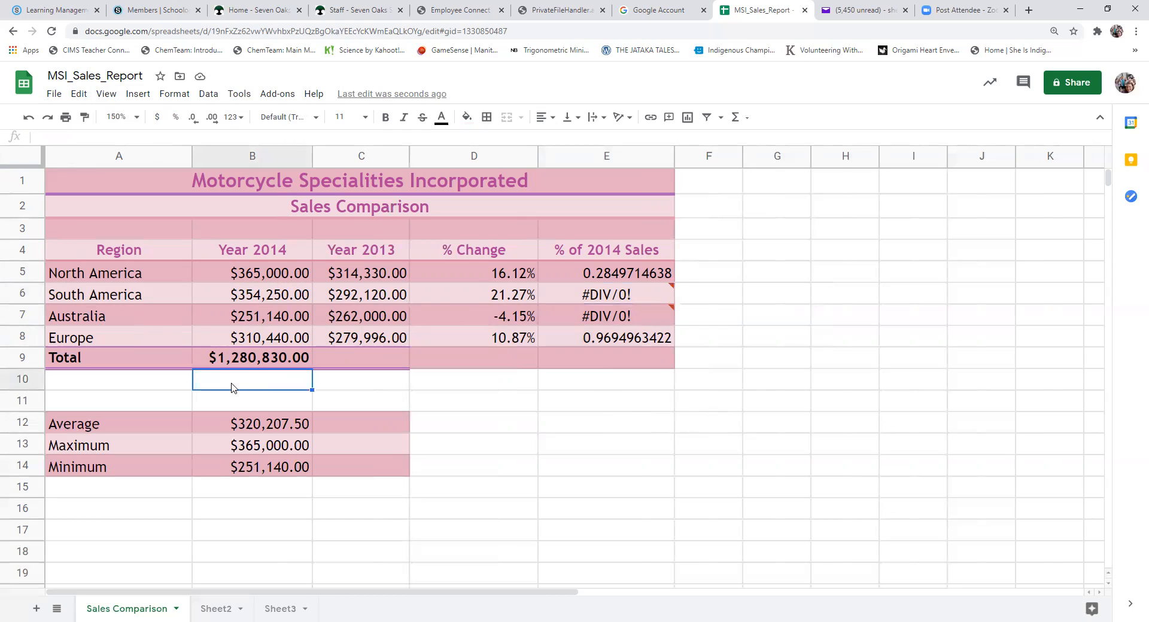
{"action": "left_click", "coordinate": [629, 326]}
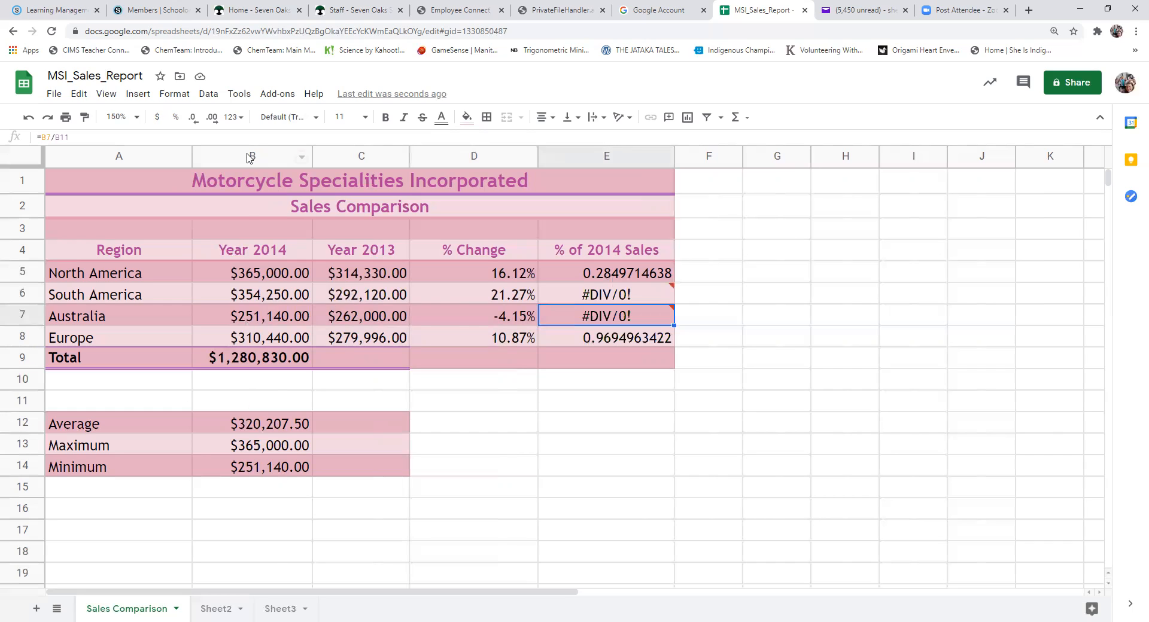
{"action": "left_click", "coordinate": [252, 406]}
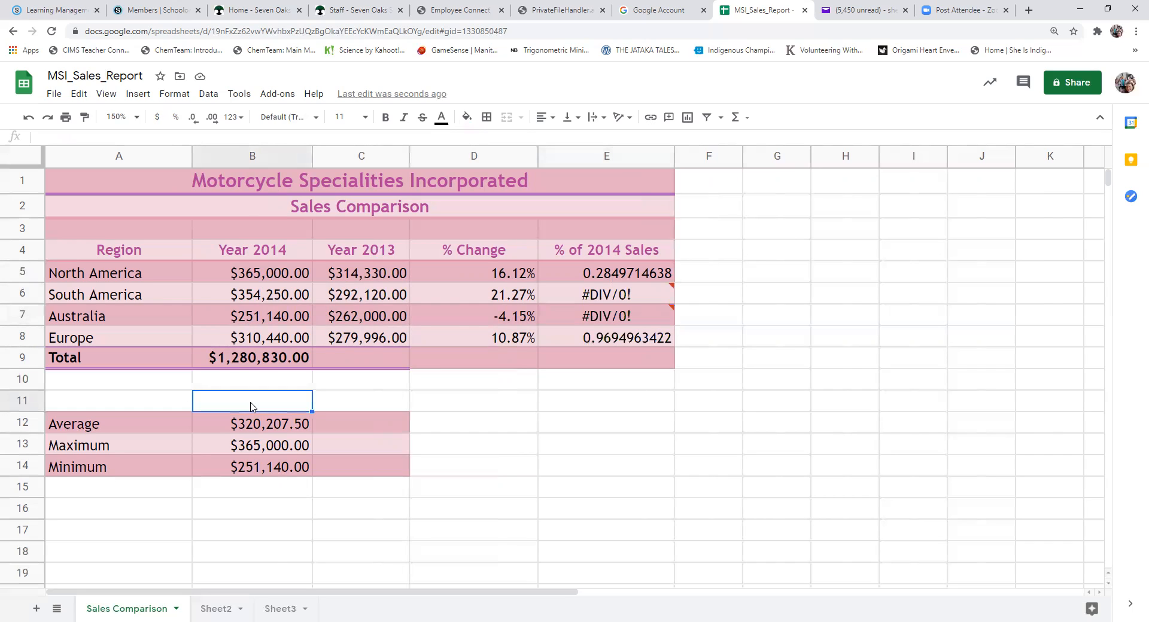
{"action": "left_click", "coordinate": [236, 365]}
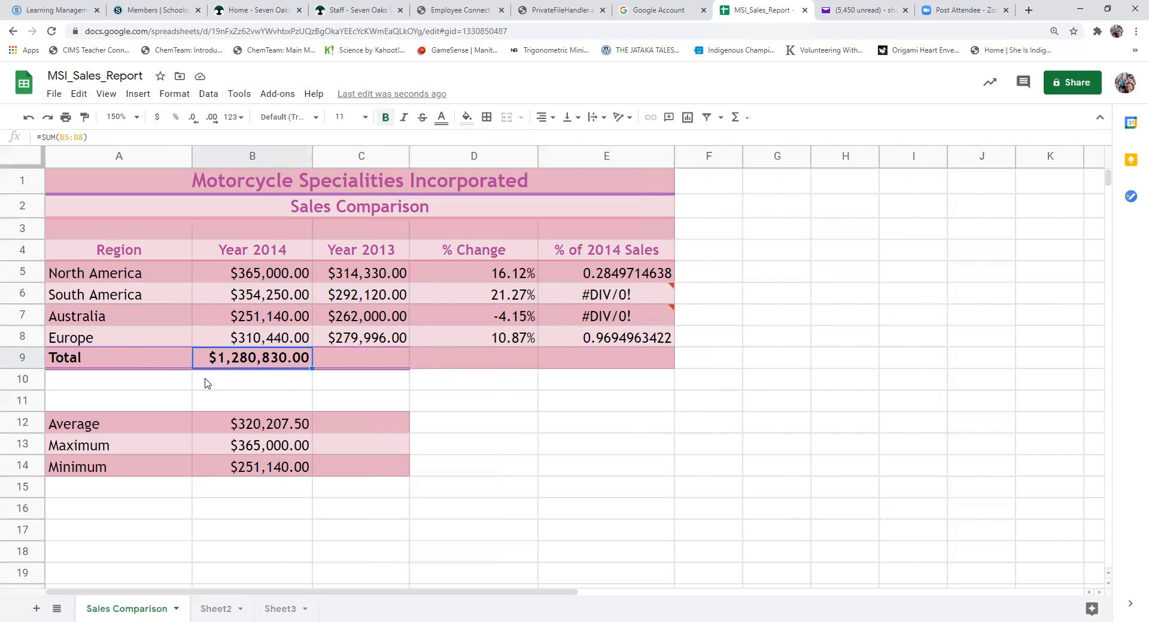
Step: Clear the copied % of 2014 Sales formulas from E6:E8, and change E5's formula to use an absolute reference, =B5/$B$9
{"action": "left_click", "coordinate": [643, 301]}
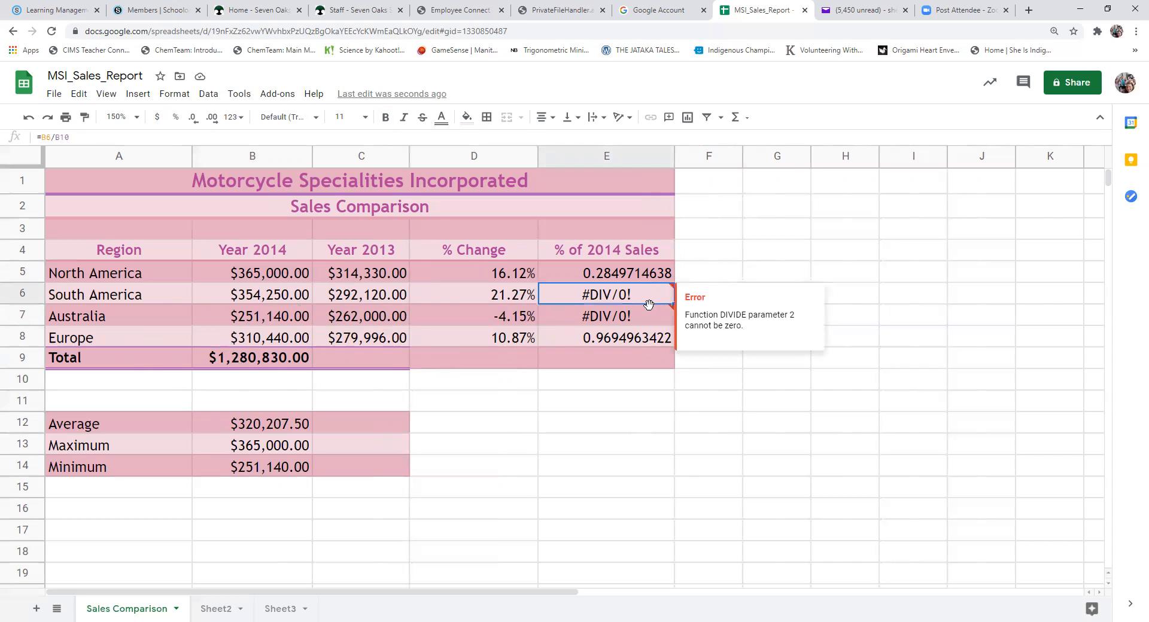
{"action": "key", "text": "Delete"}
{"action": "left_click", "coordinate": [645, 338]}
{"action": "key", "text": "Delete"}
{"action": "left_click", "coordinate": [637, 274]}
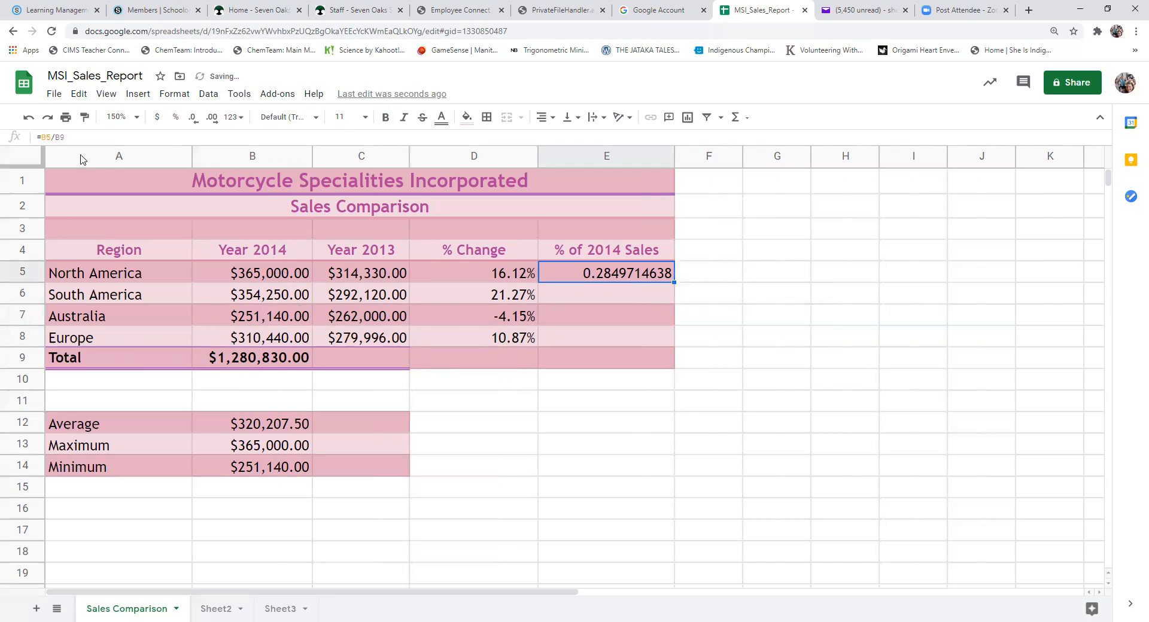
{"action": "left_click", "coordinate": [56, 138]}
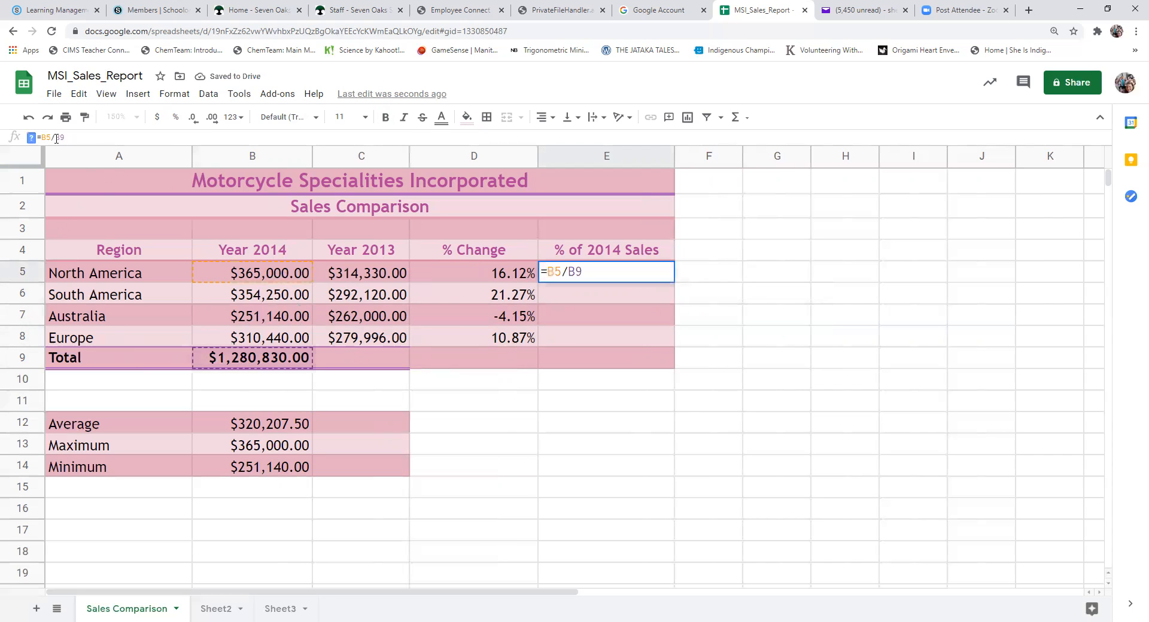
{"action": "type", "text": "$"}
{"action": "key", "text": "Right"}
{"action": "type", "text": "$"}
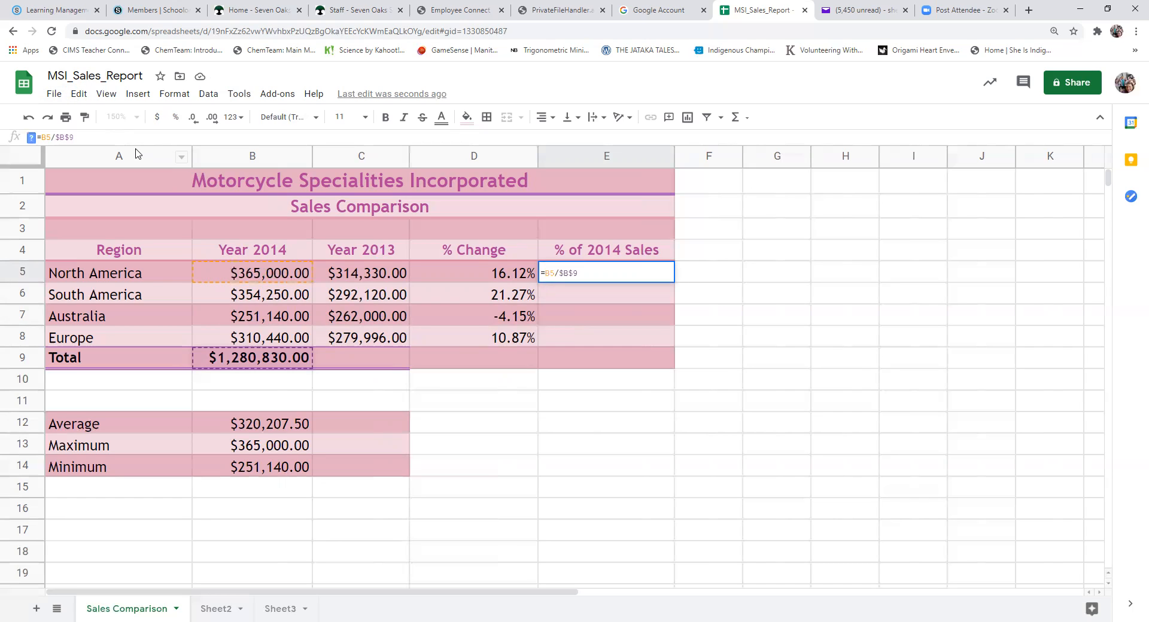
{"action": "key", "text": "Return"}
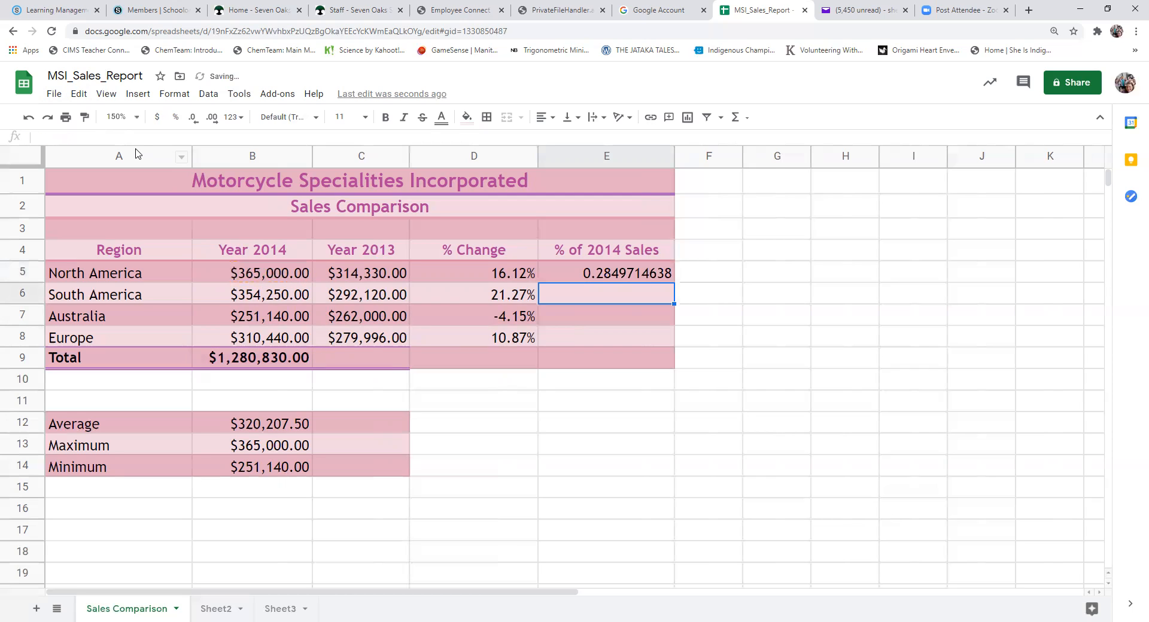
Step: Copy the % of 2014 Sales formula from E5 down through E8, and check the copied formulas in E6, E7 and E8
{"action": "left_click", "coordinate": [643, 266]}
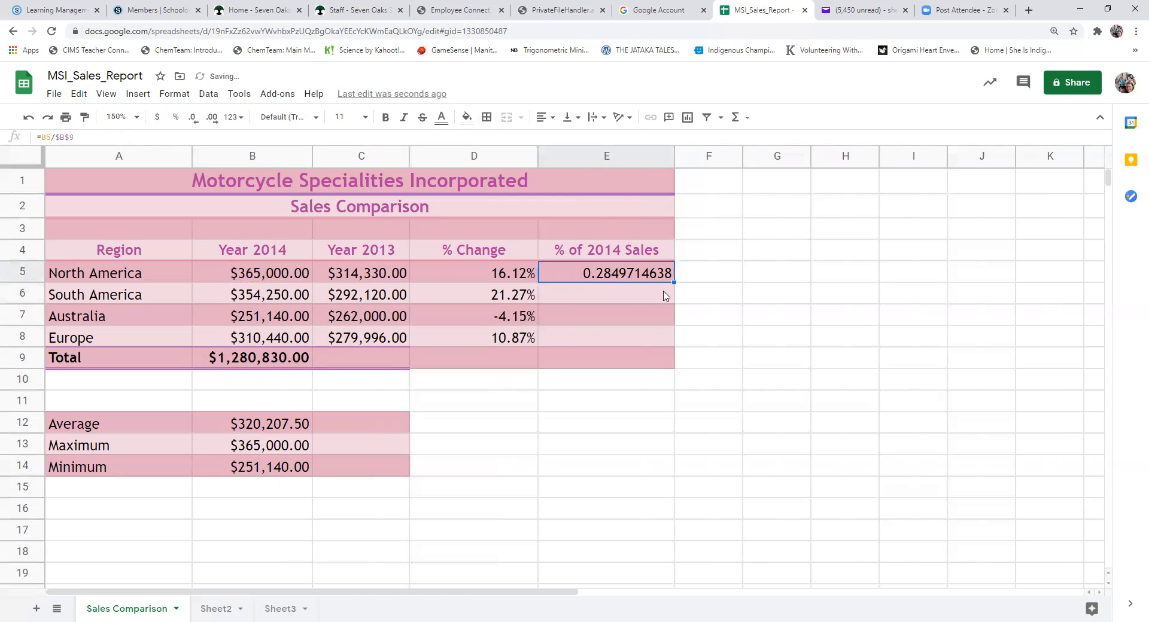
{"action": "left_click_drag", "start_coordinate": [674, 282], "coordinate": [672, 337]}
{"action": "left_click", "coordinate": [616, 296]}
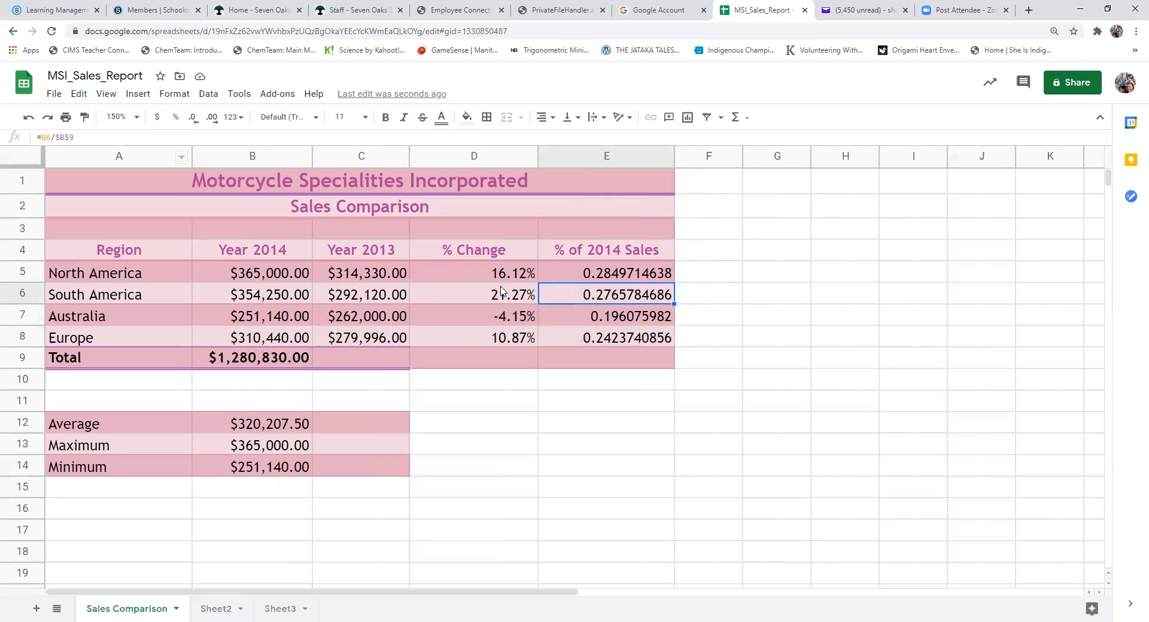
{"action": "left_click", "coordinate": [619, 323]}
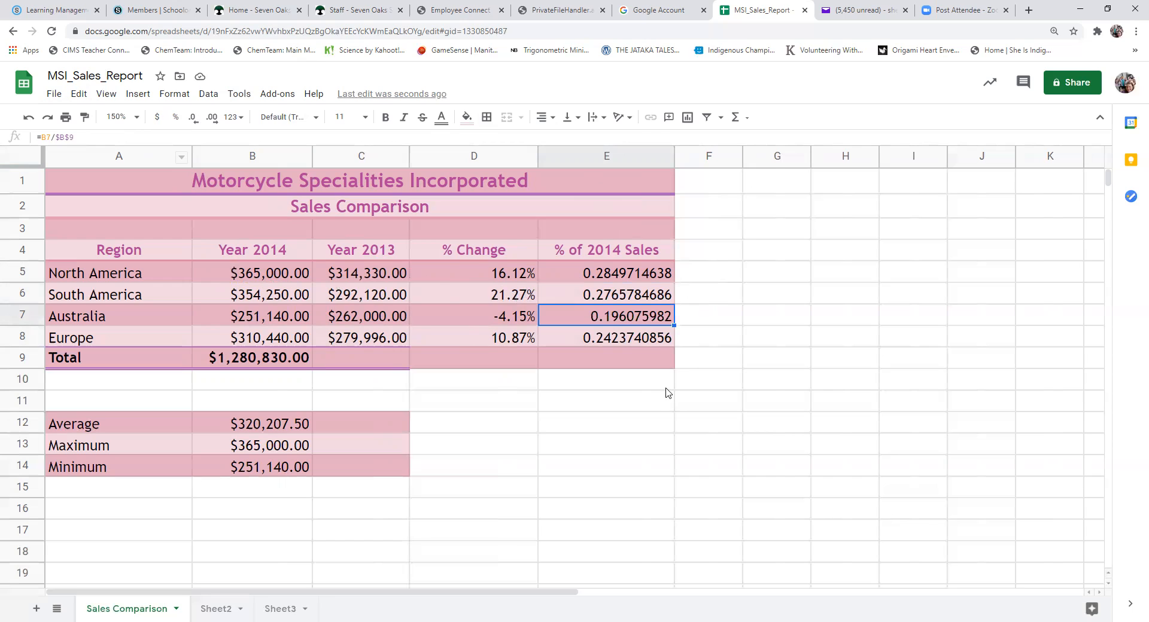
{"action": "left_click", "coordinate": [628, 341]}
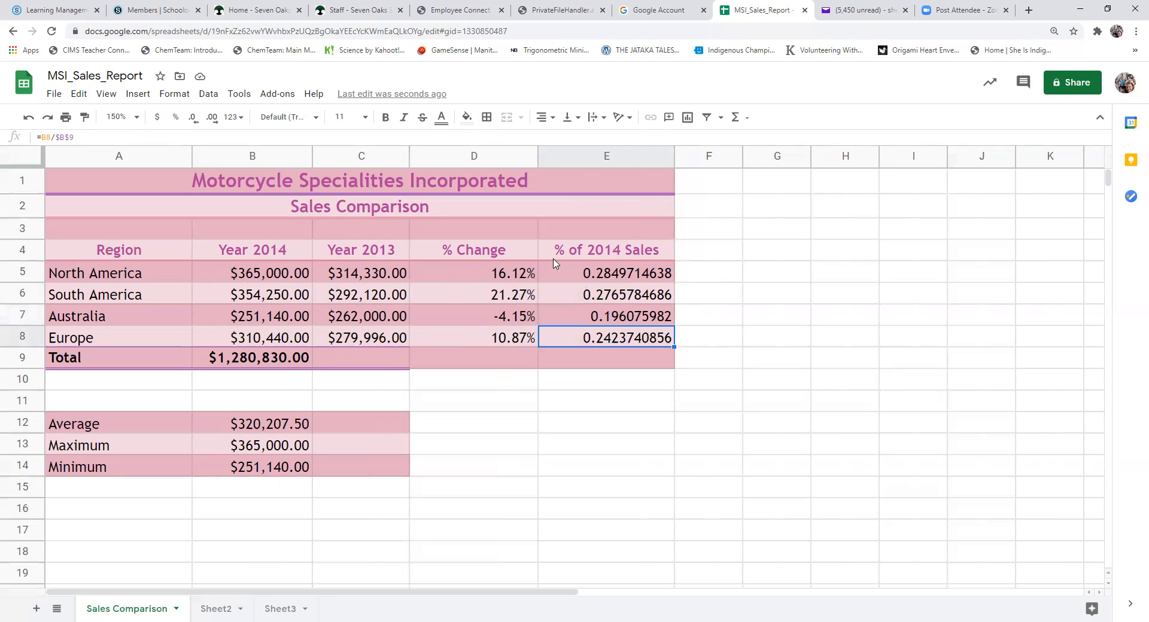
Step: Format the % of 2014 Sales values in E5:E8 as percentages and center them horizontally
{"action": "left_click_drag", "start_coordinate": [564, 277], "coordinate": [568, 338]}
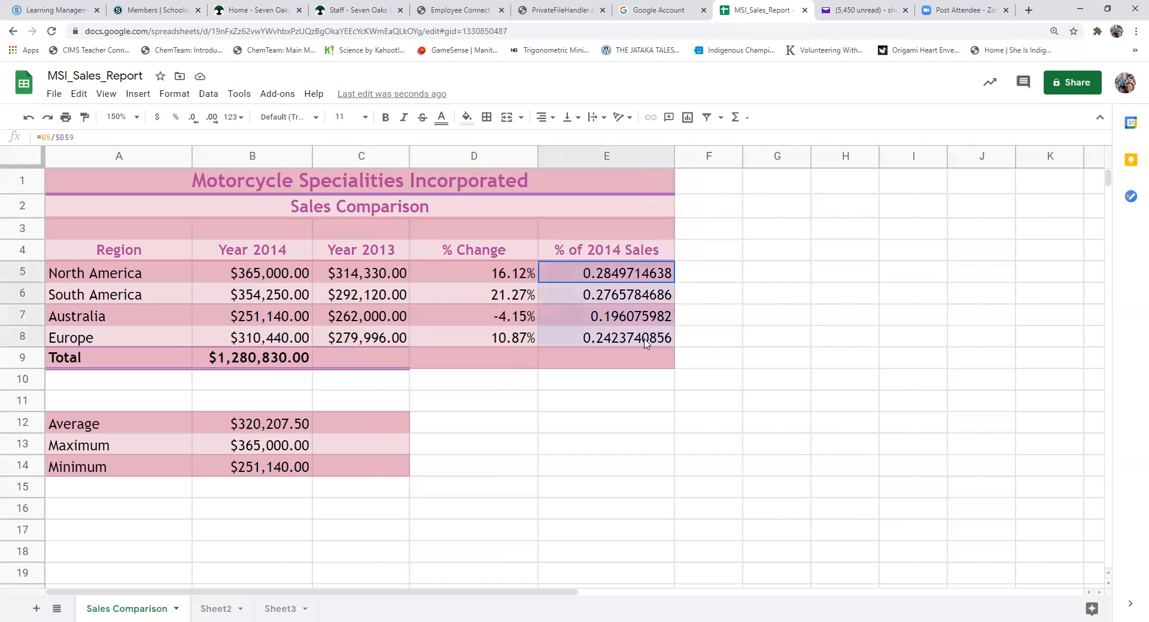
{"action": "left_click", "coordinate": [176, 118]}
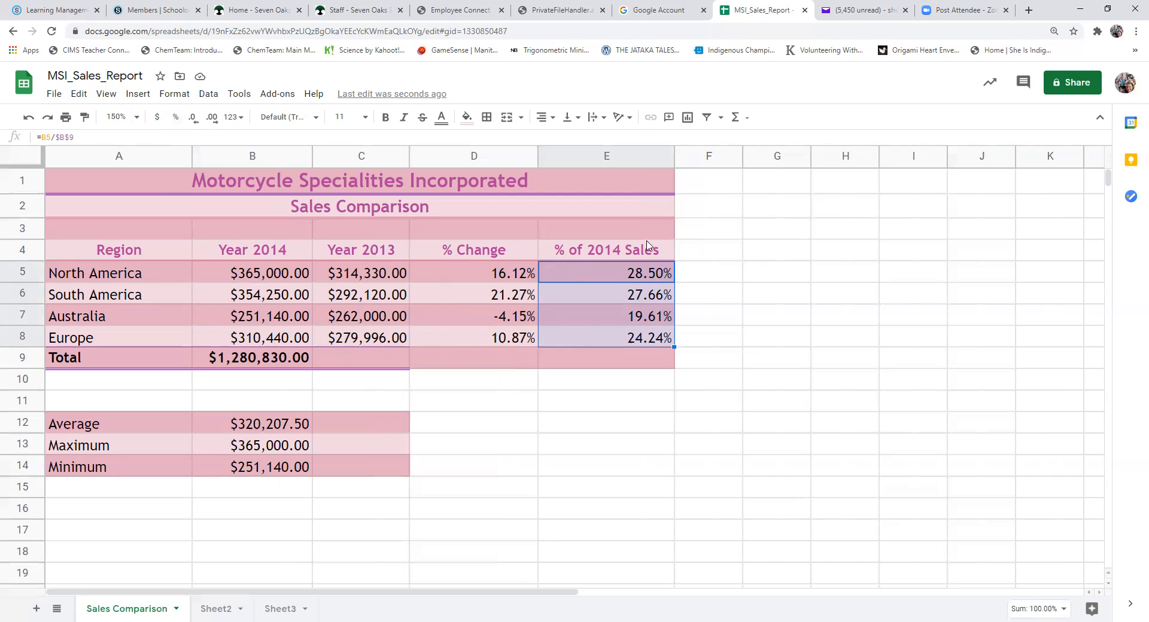
{"action": "left_click", "coordinate": [547, 120]}
{"action": "left_click", "coordinate": [561, 139]}
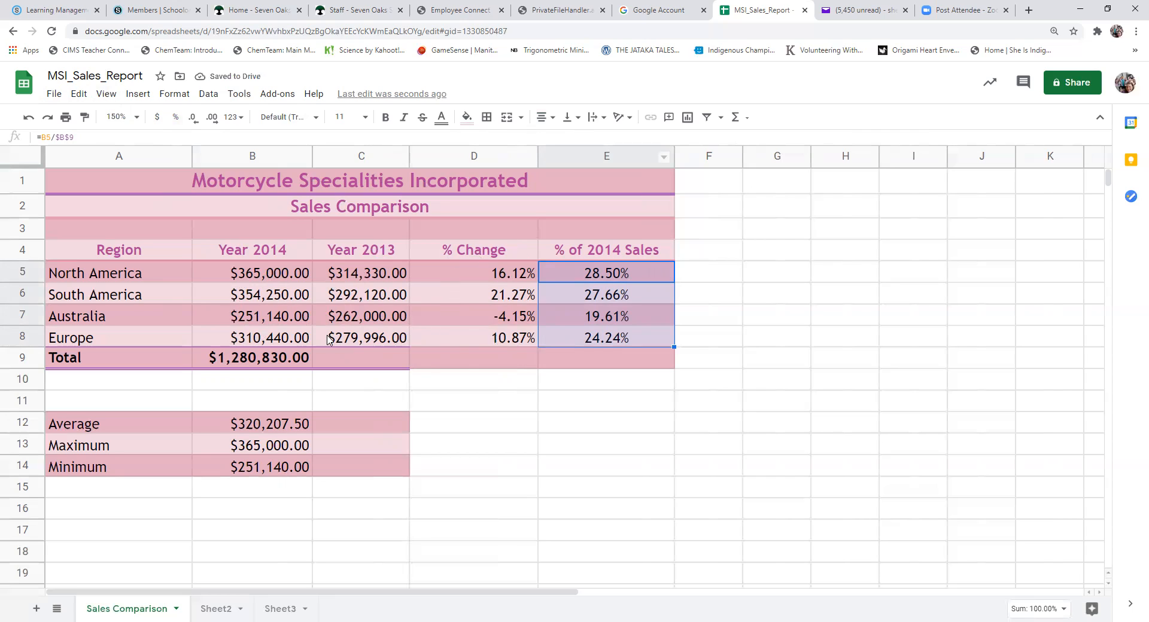
Step: Center the % Change values in D5:D8 horizontally
{"action": "left_click_drag", "start_coordinate": [468, 275], "coordinate": [472, 336]}
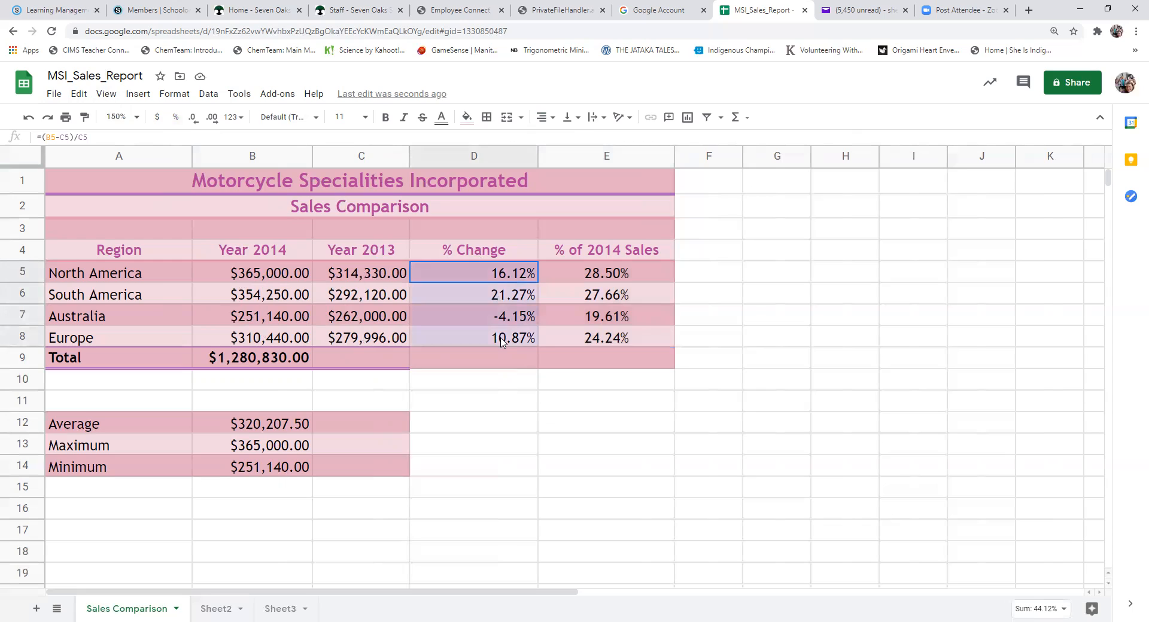
{"action": "left_click", "coordinate": [546, 119]}
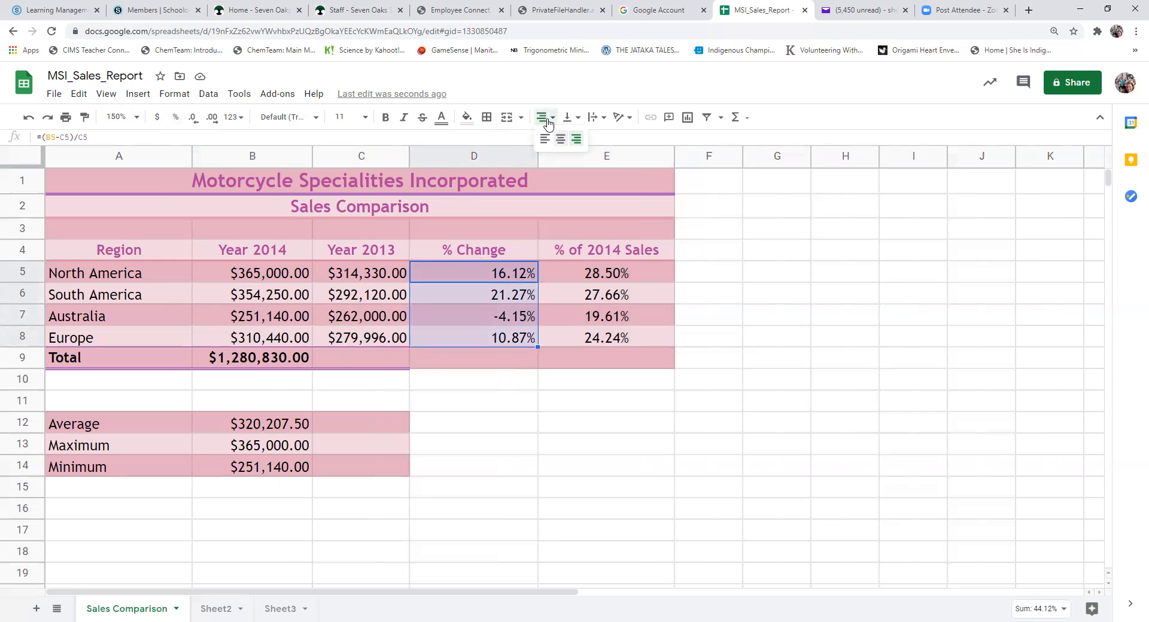
{"action": "left_click", "coordinate": [560, 139]}
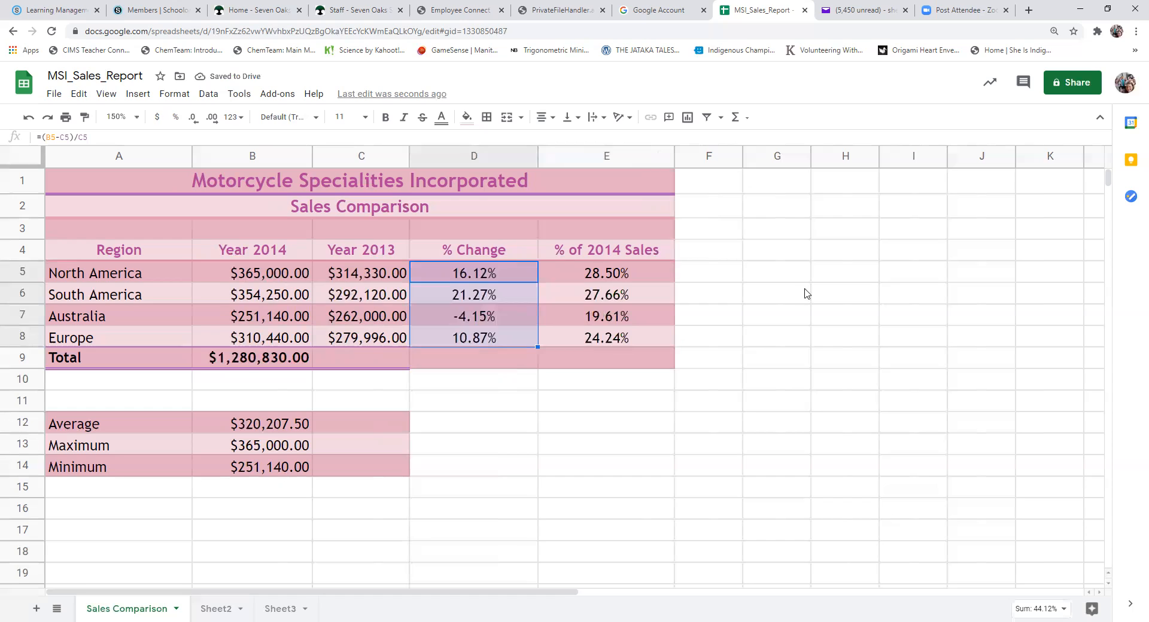
{"action": "left_click", "coordinate": [766, 392]}
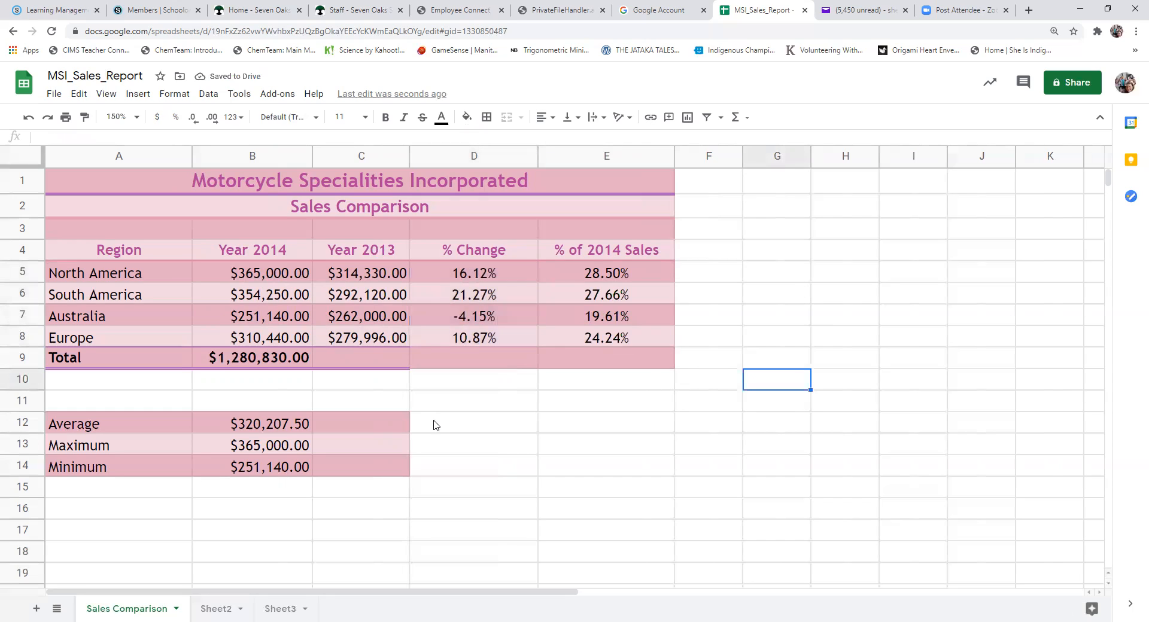
Step: Total the 2013 sales in C9 with the formula =C5+C6+C7+C8, and widen column C to fit the total
{"action": "left_click", "coordinate": [385, 358]}
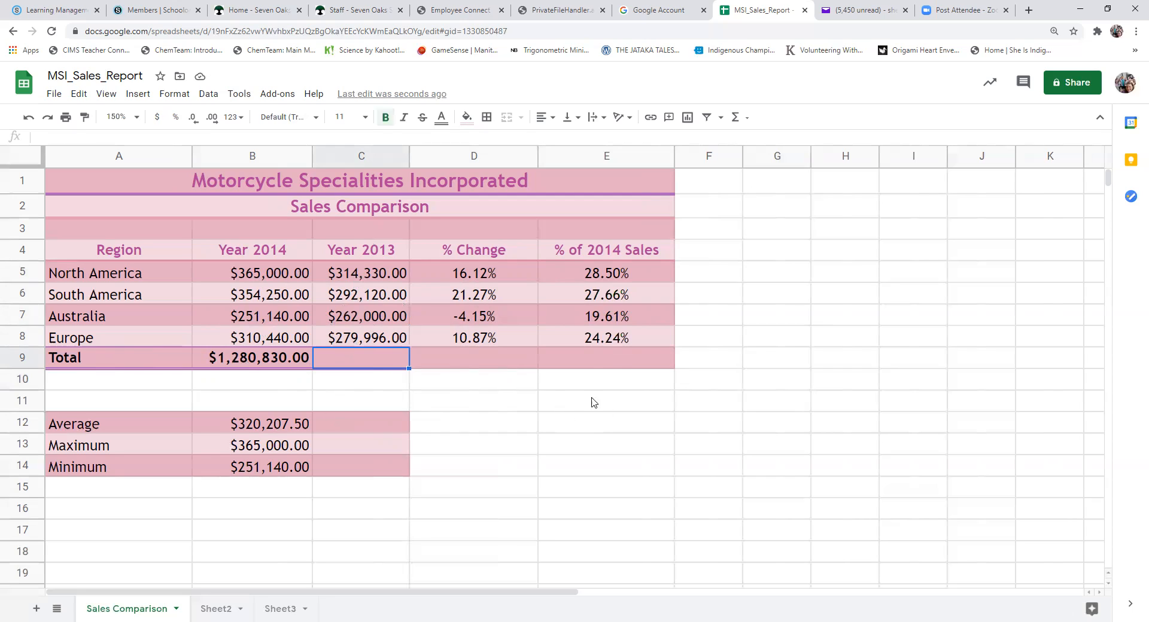
{"action": "type", "text": "="}
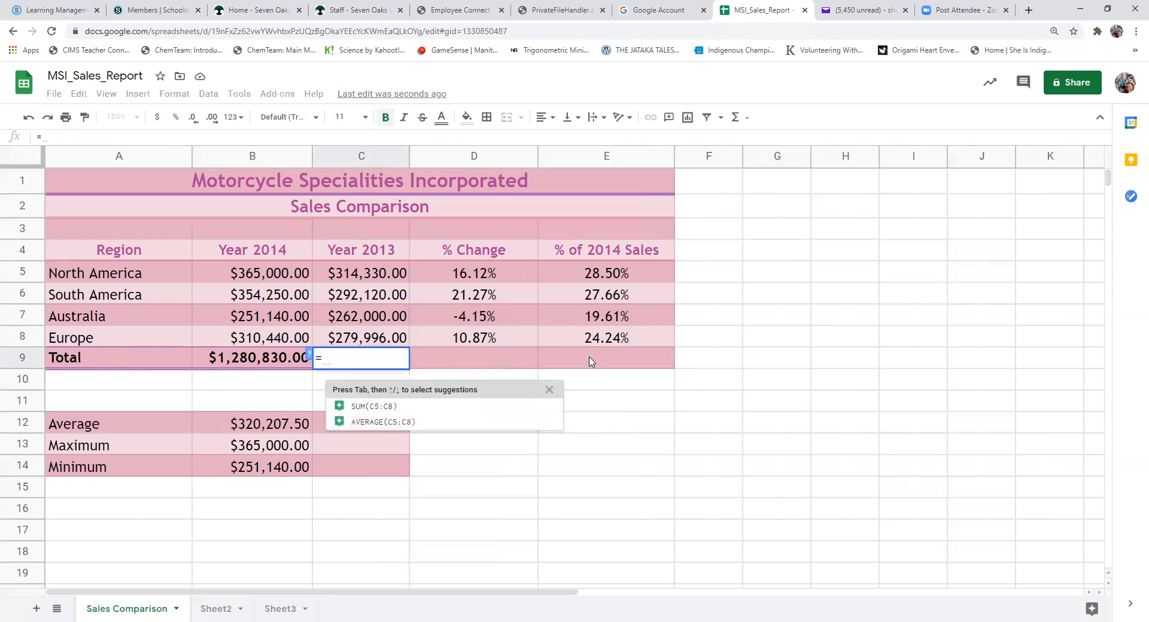
{"action": "type", "text": "c5+"}
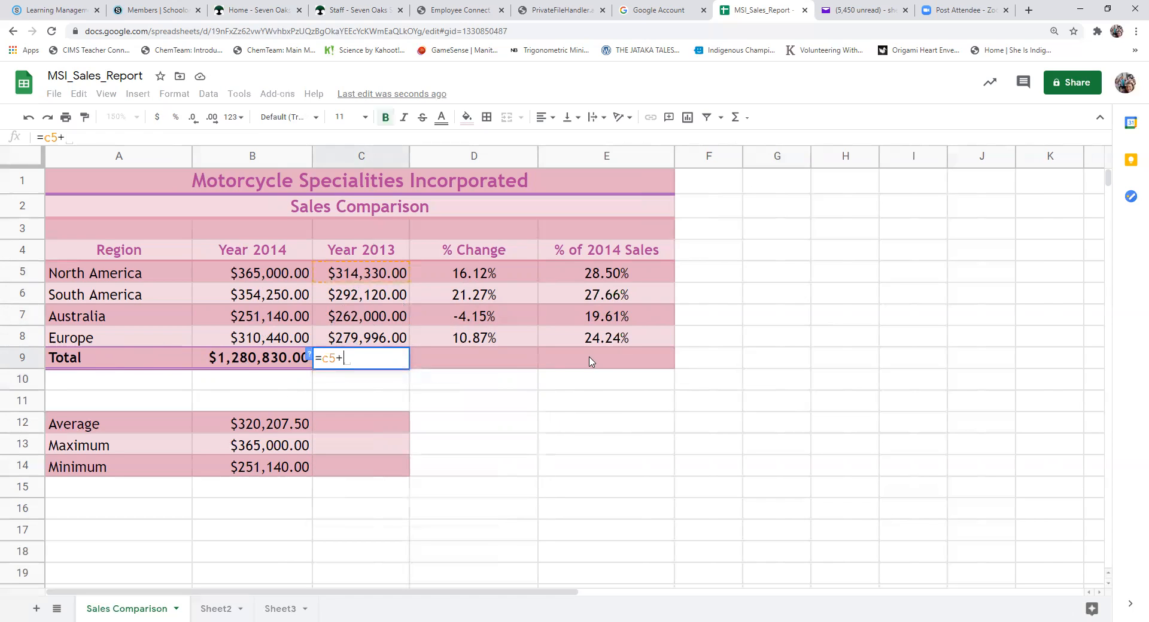
{"action": "type", "text": "c6+c7+c8"}
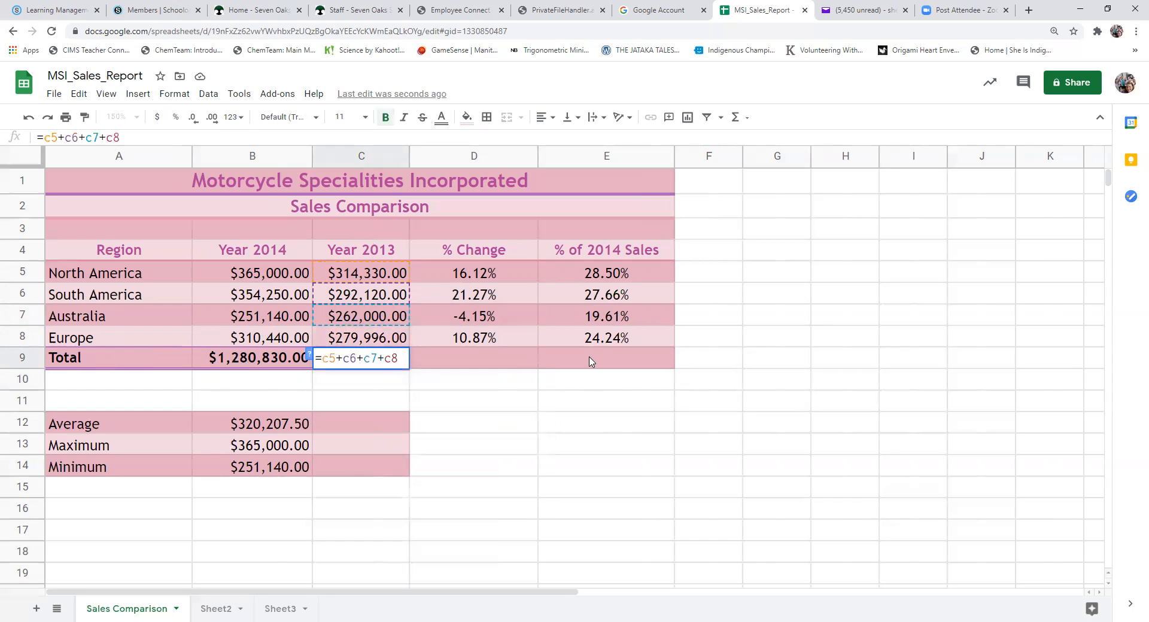
{"action": "key", "text": "Return"}
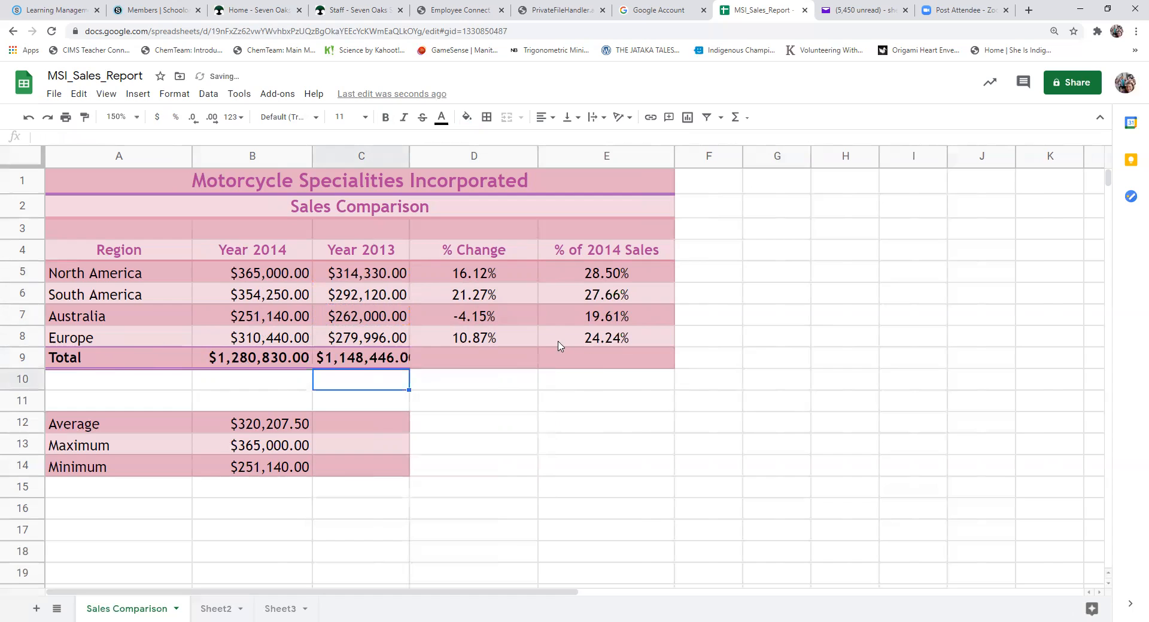
{"action": "left_click_drag", "start_coordinate": [410, 160], "coordinate": [435, 162]}
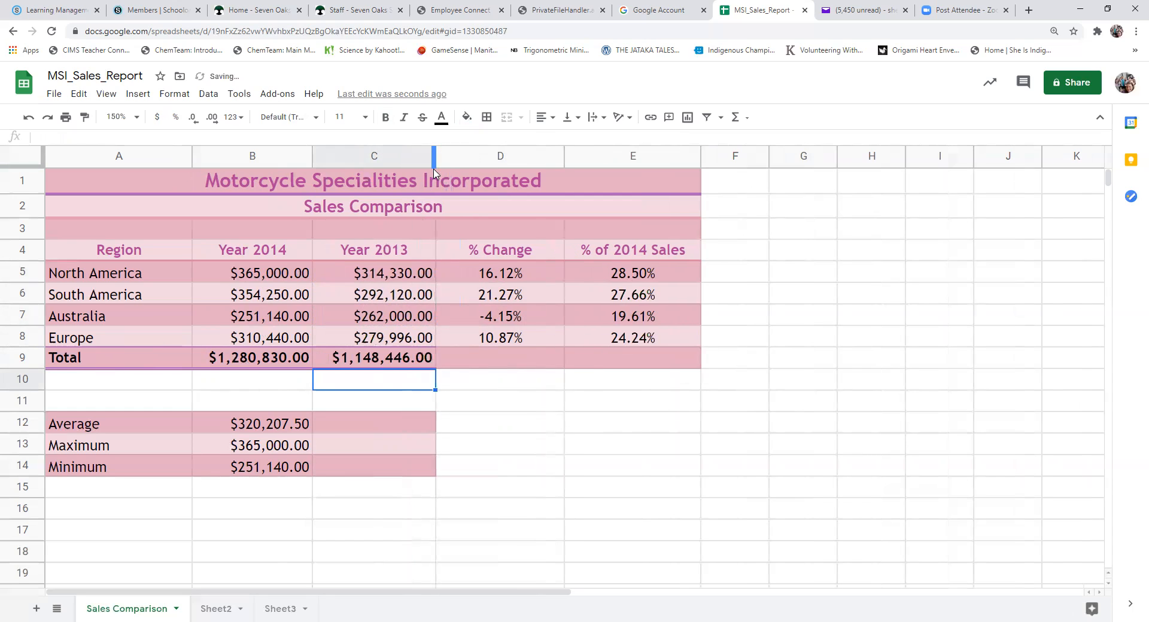
Step: Replace the cell-by-cell addition in the 2013 total cell C9 with the formula =sum(C5:C8)
{"action": "left_click", "coordinate": [376, 357]}
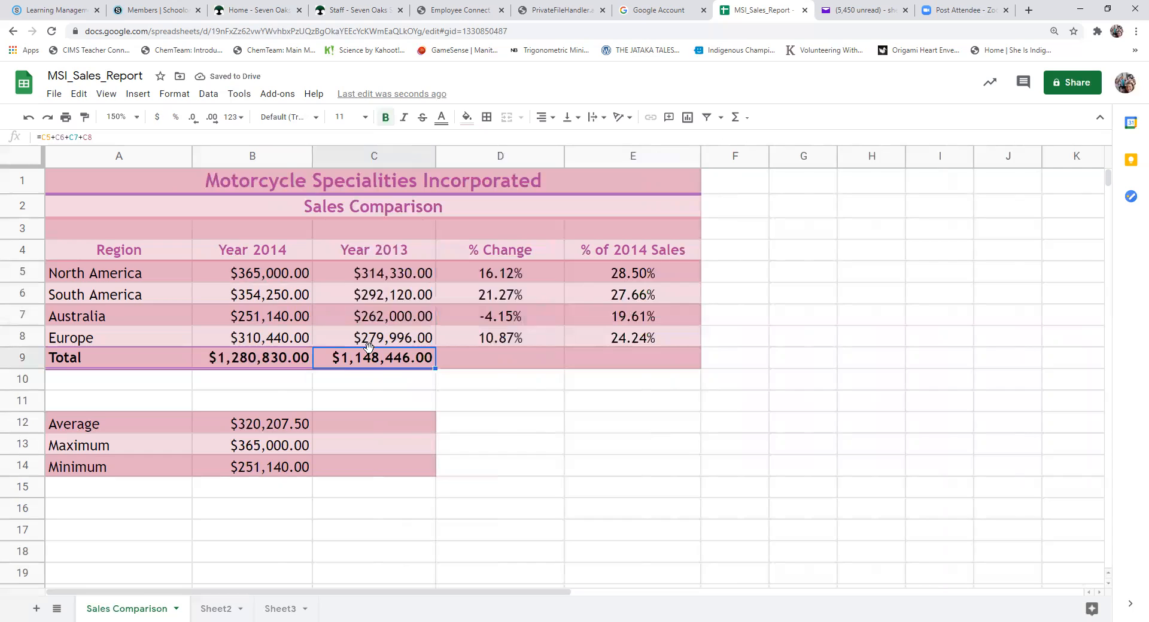
{"action": "left_click_drag", "start_coordinate": [94, 138], "coordinate": [42, 137]}
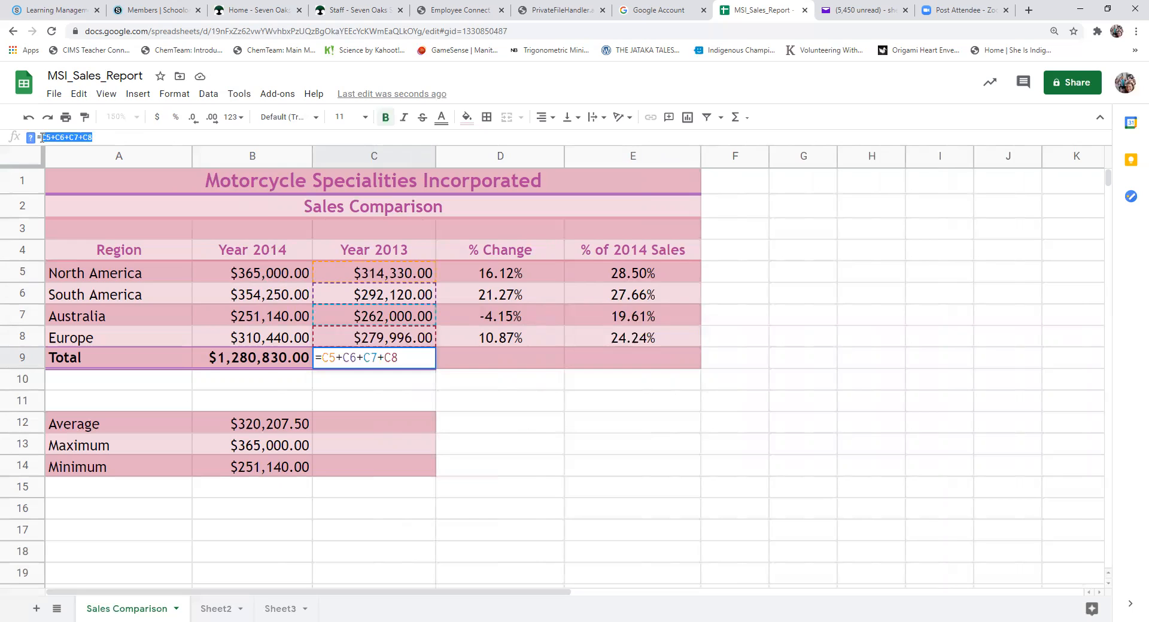
{"action": "type", "text": "sum"}
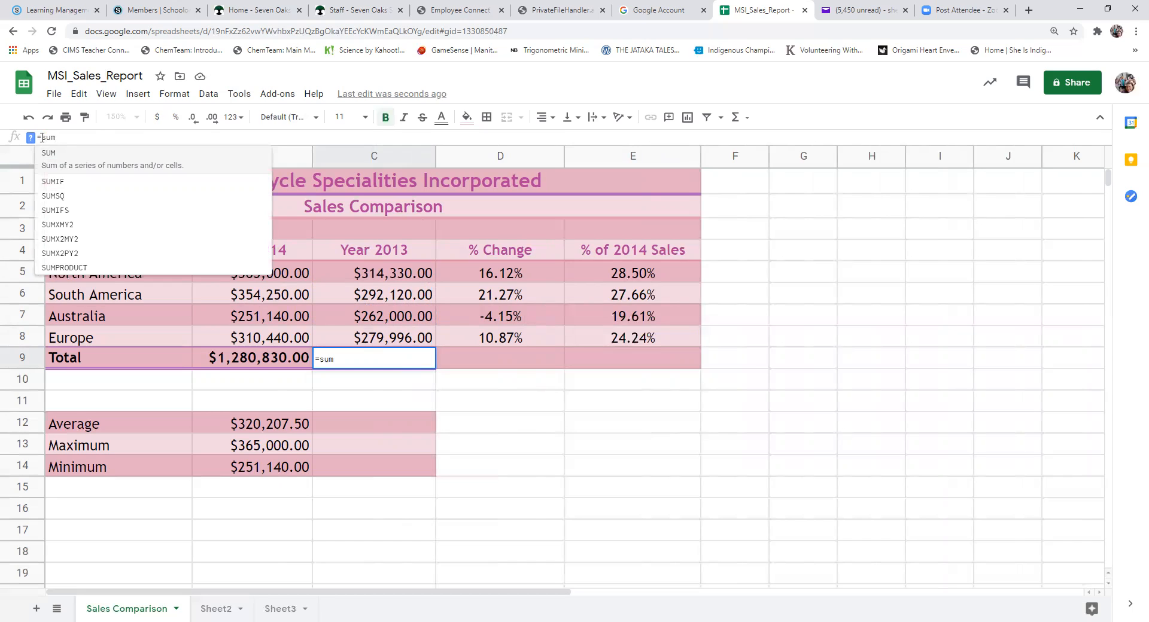
{"action": "type", "text": "("}
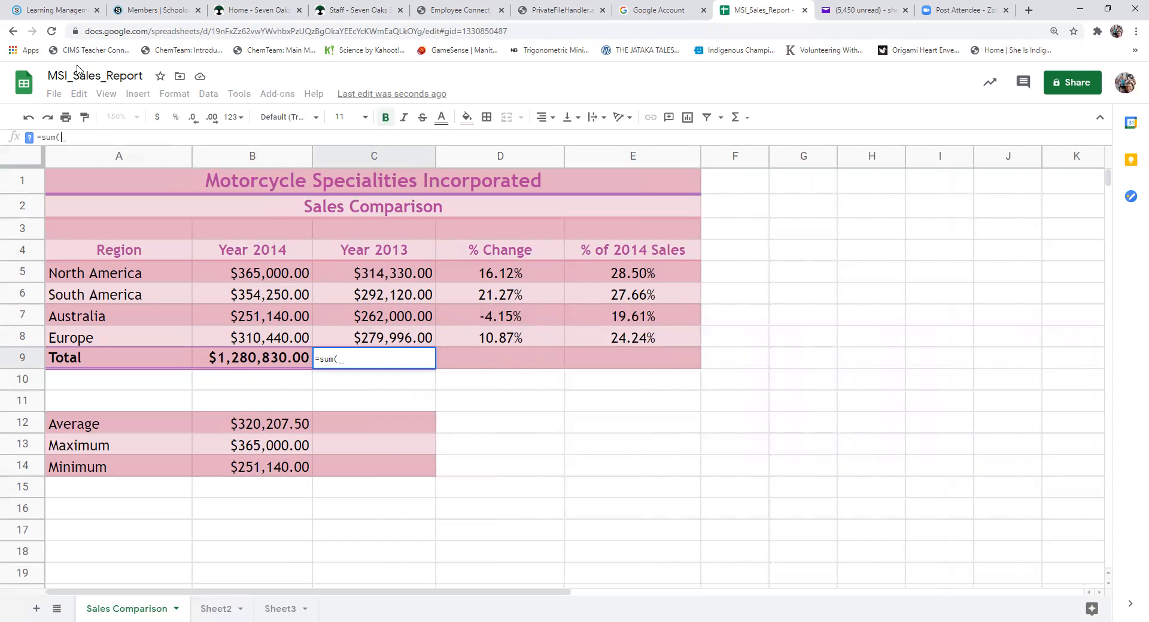
{"action": "left_click", "coordinate": [394, 278]}
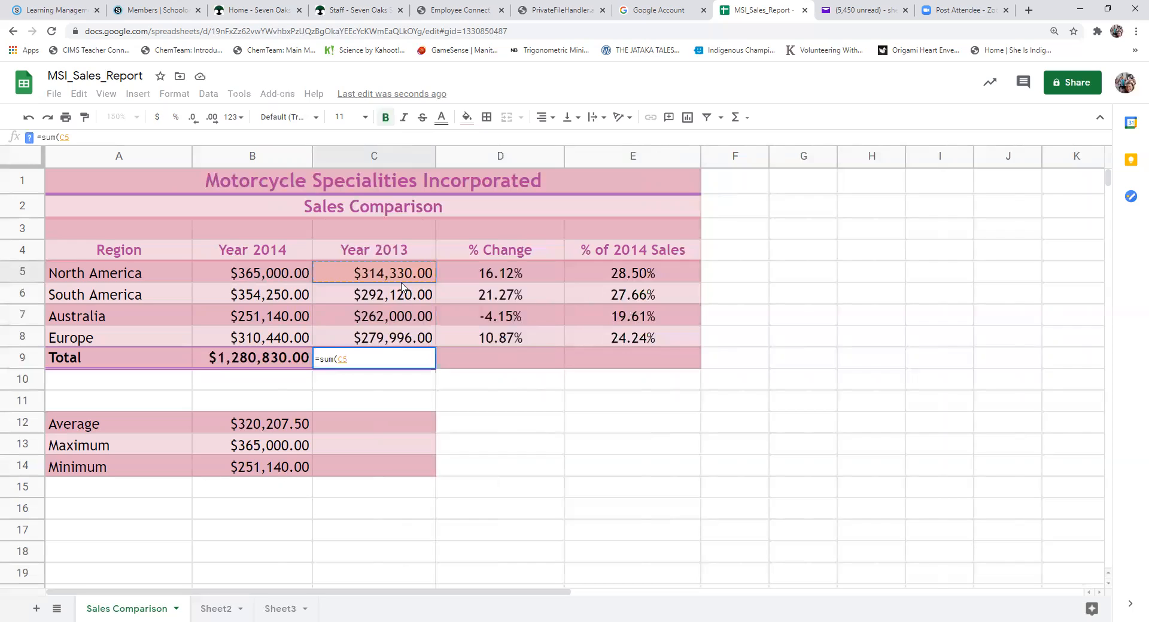
{"action": "left_click_drag", "start_coordinate": [348, 277], "coordinate": [400, 339]}
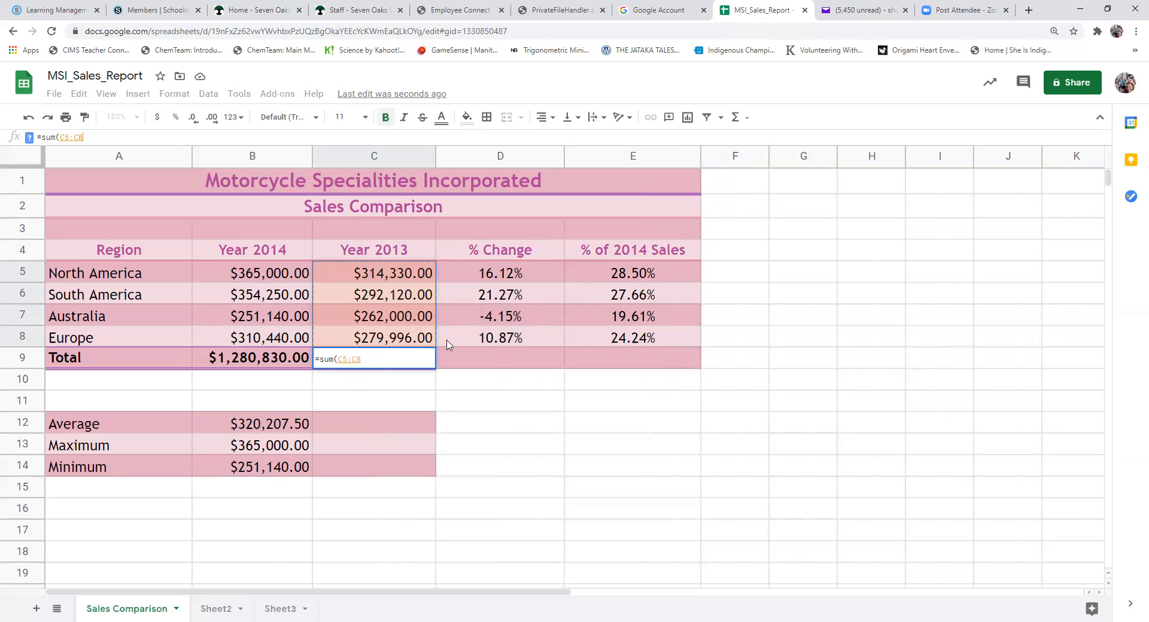
{"action": "type", "text": ")"}
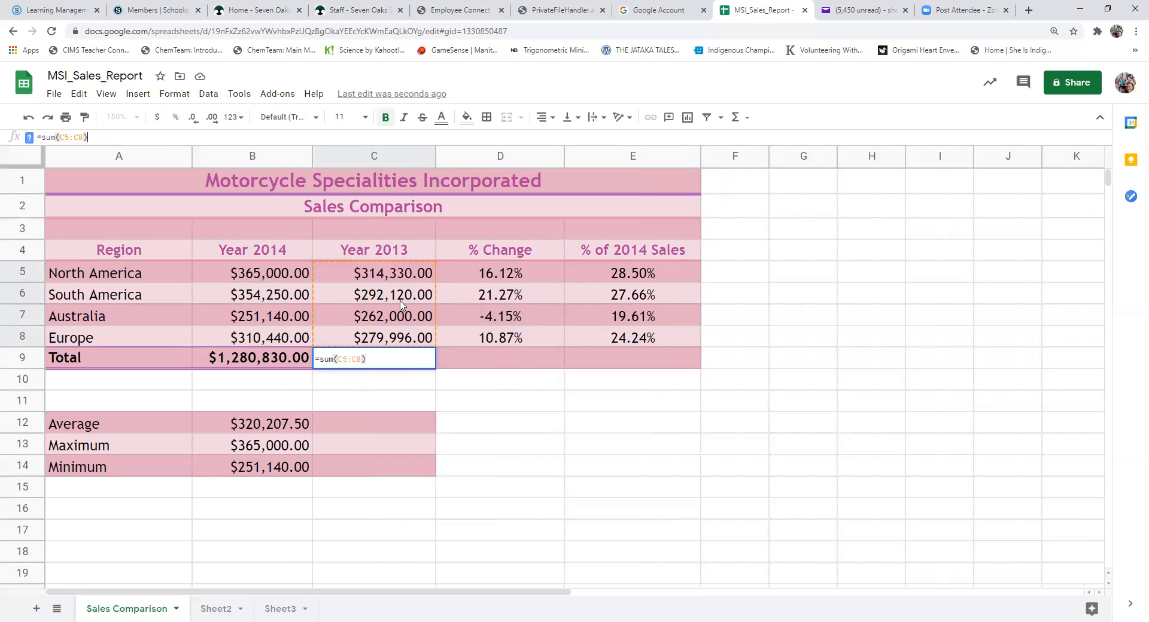
{"action": "key", "text": "Return"}
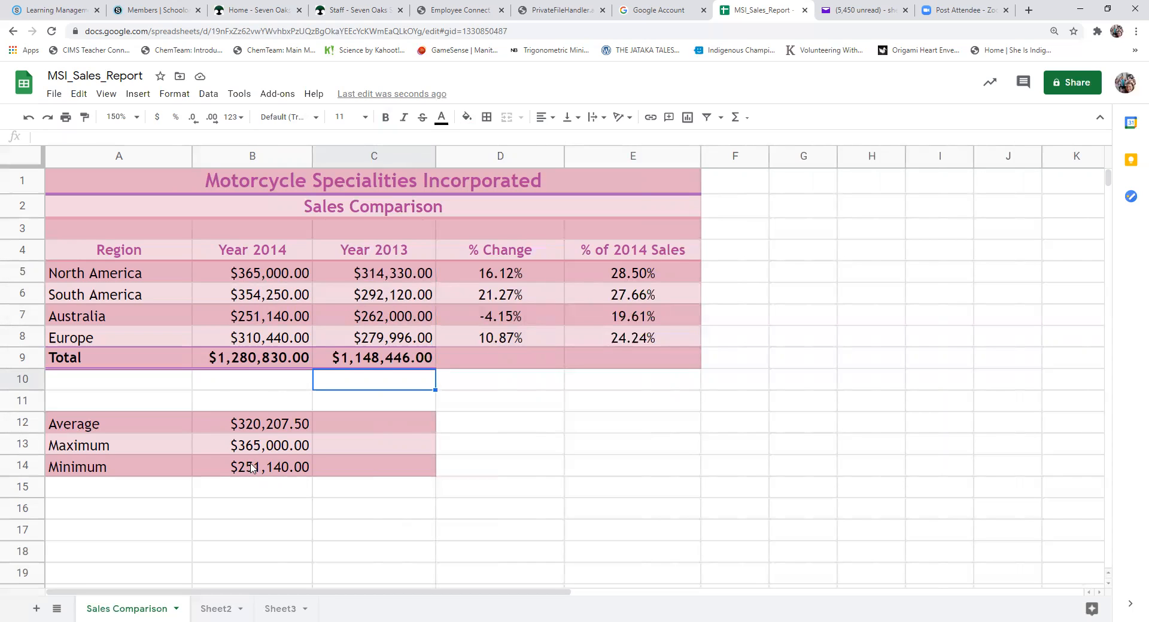
Step: Check the 2014 average formula in B12, and calculate the 2013 average in C12 with =average(c5:c8)
{"action": "left_click", "coordinate": [244, 424]}
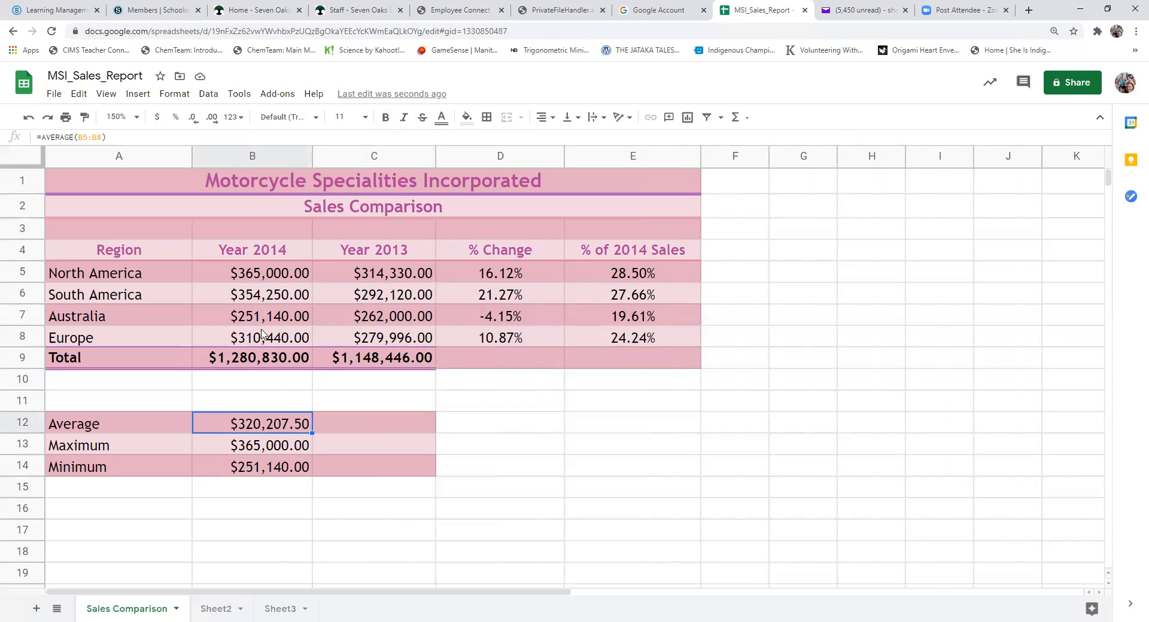
{"action": "left_click", "coordinate": [363, 427]}
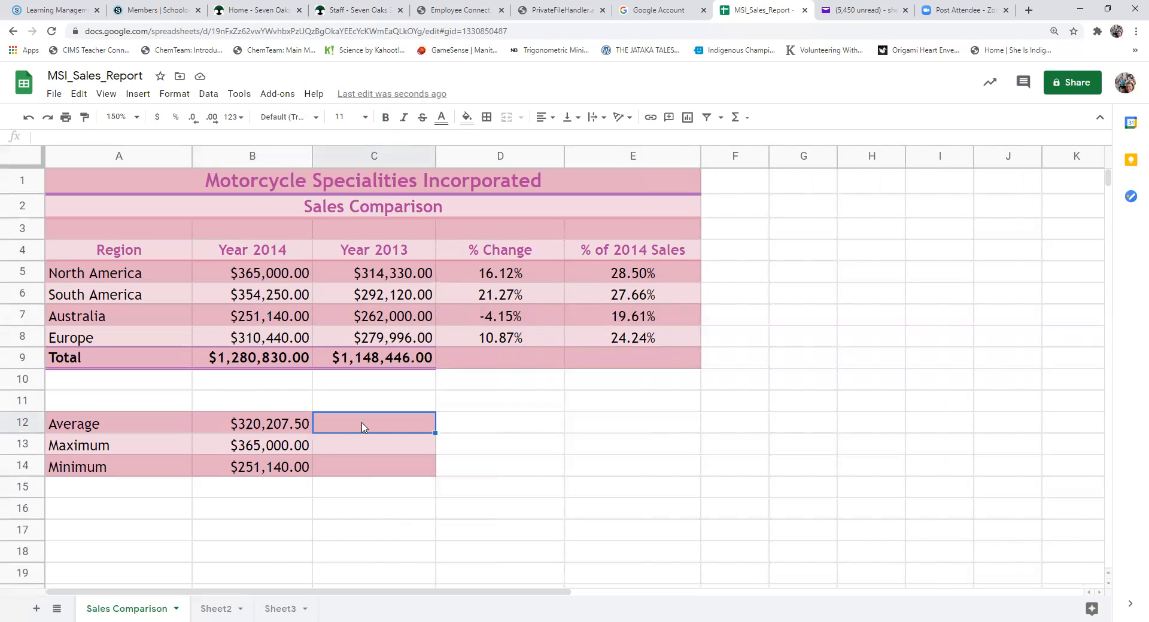
{"action": "type", "text": "=a"}
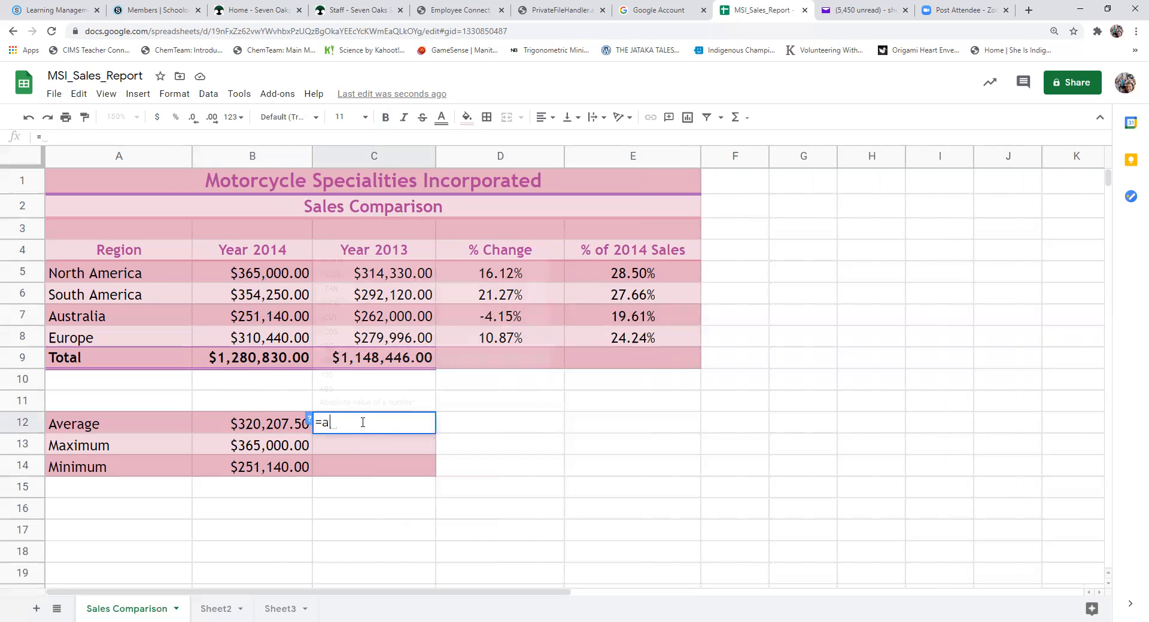
{"action": "type", "text": "verage"}
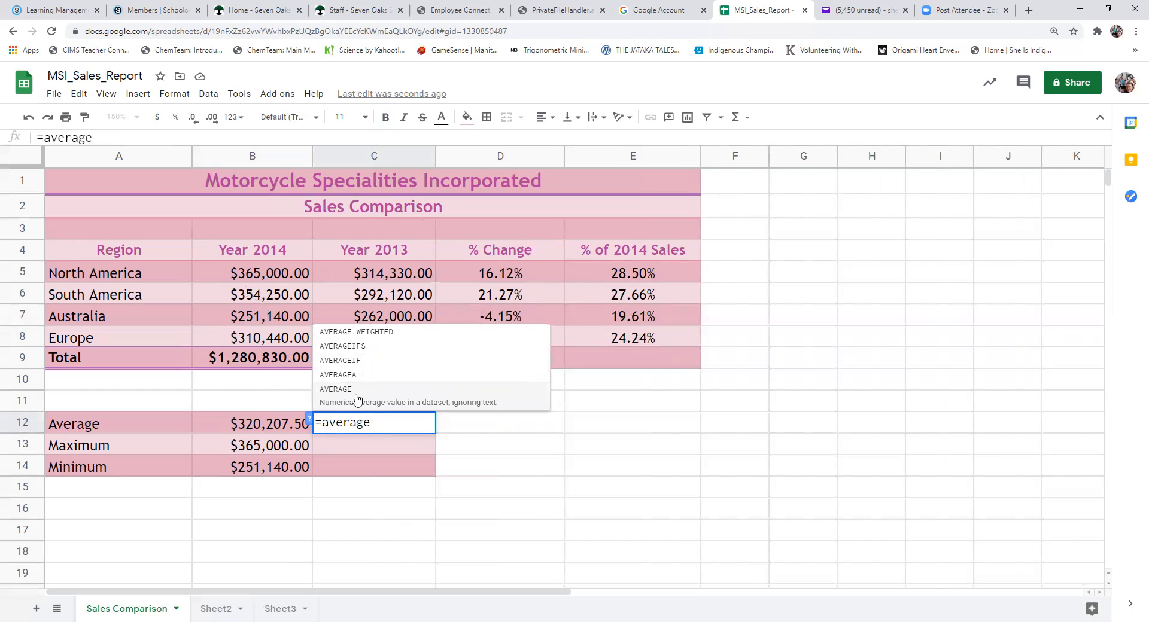
{"action": "type", "text": "("}
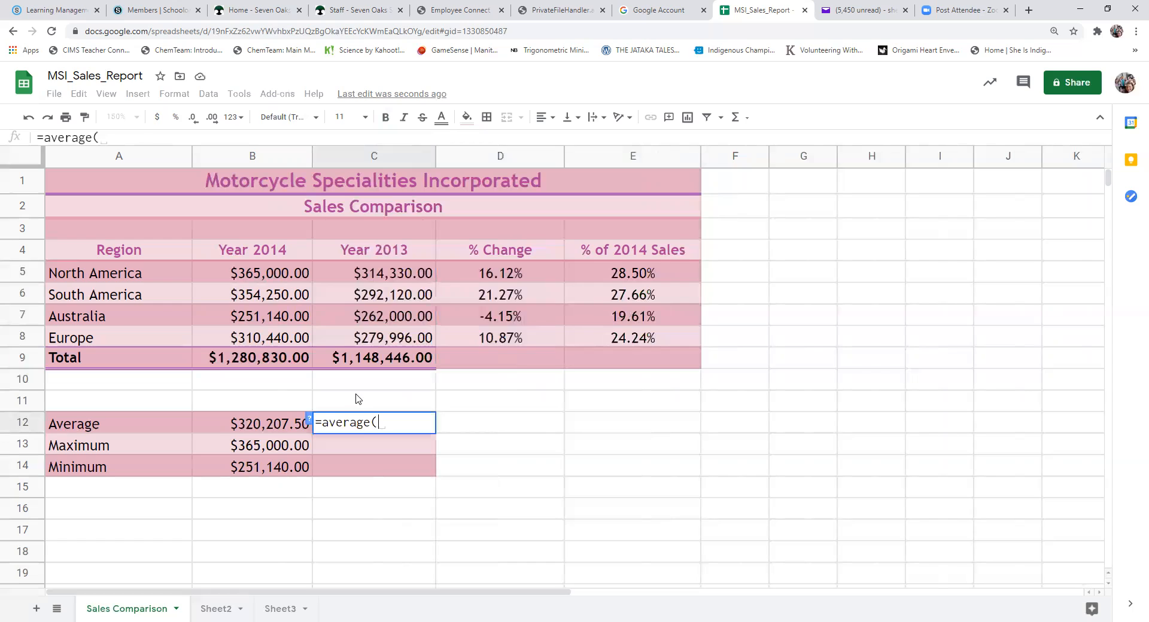
{"action": "type", "text": "c5:c8"}
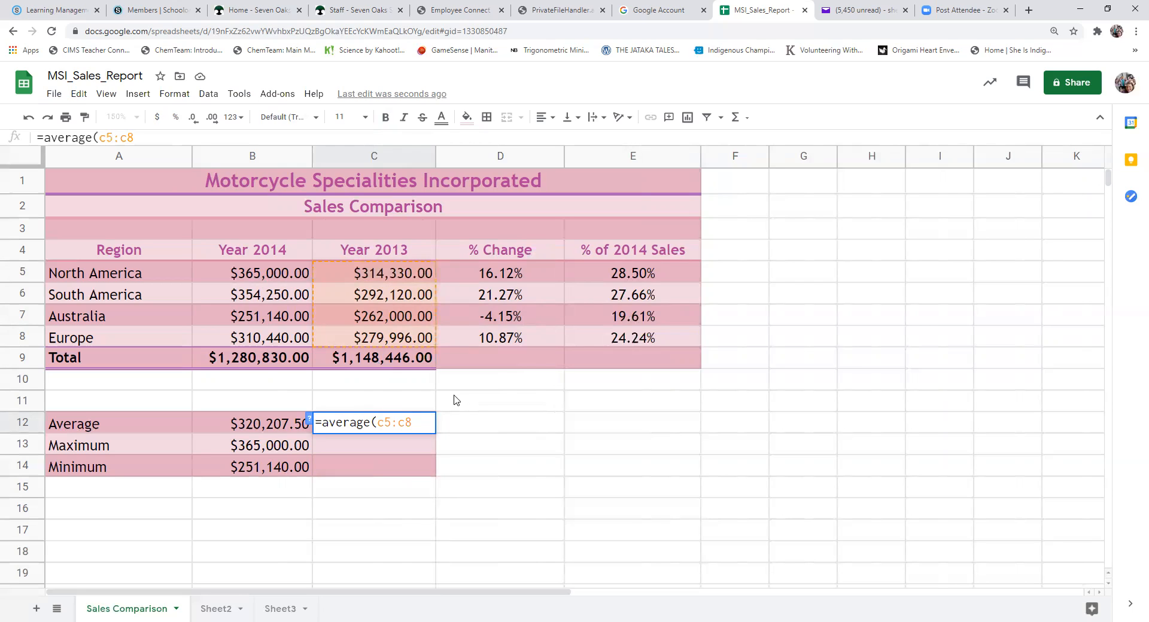
{"action": "type", "text": ")"}
{"action": "key", "text": "Return"}
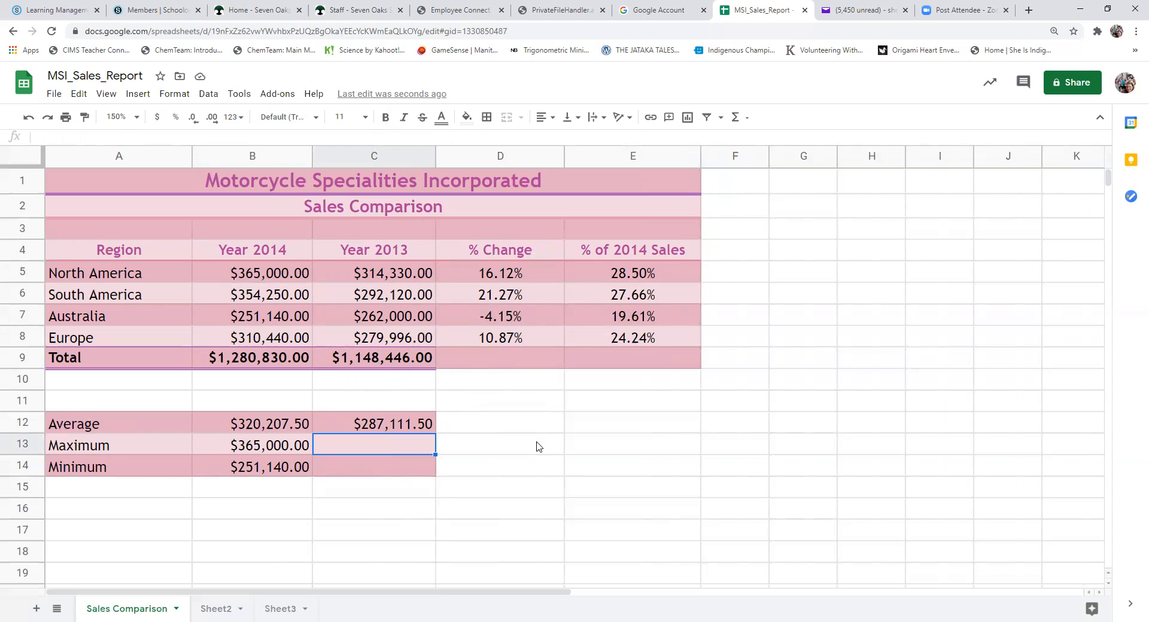
Step: Calculate the maximum 2013 sales in C13 with the formula =max(c5:c8)
{"action": "type", "text": "=ma"}
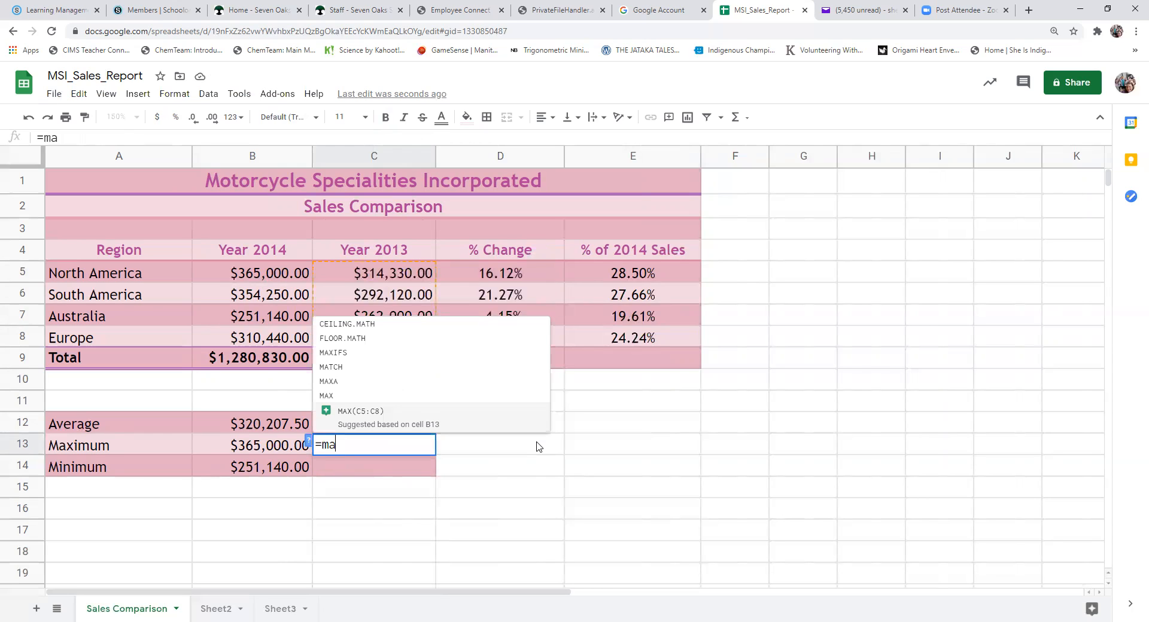
{"action": "type", "text": "x"}
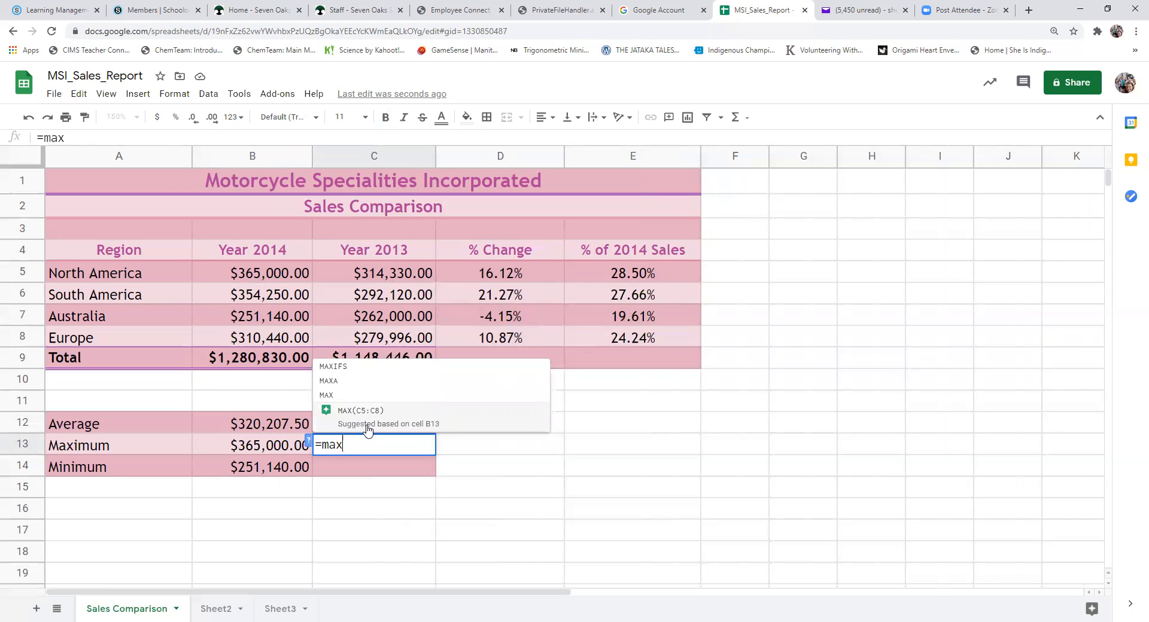
{"action": "type", "text": "("}
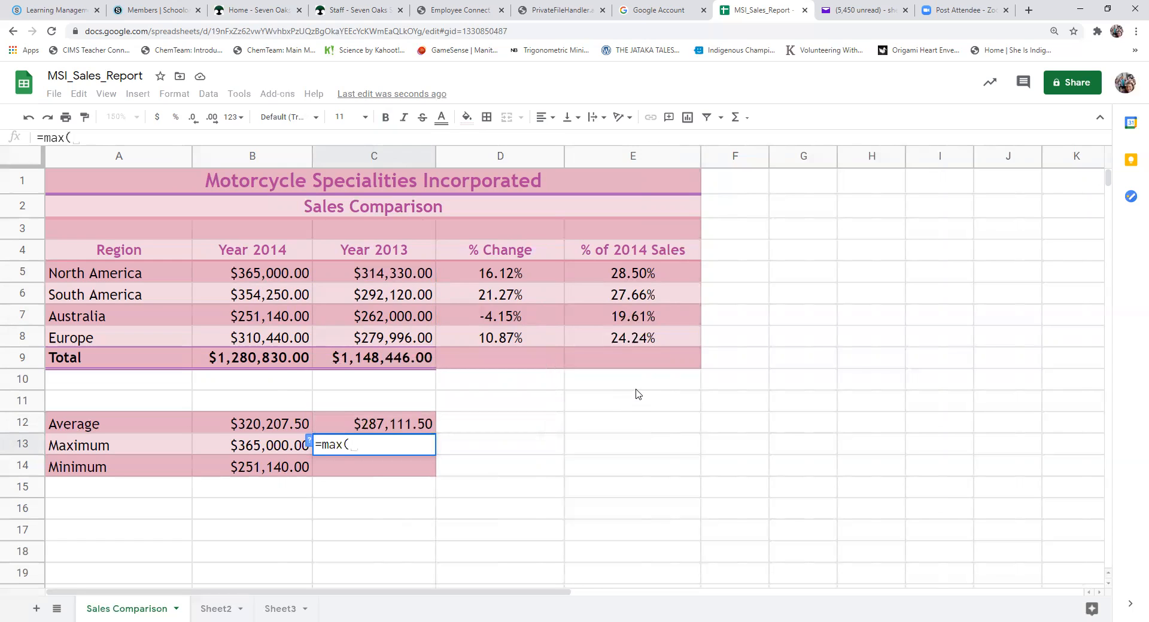
{"action": "type", "text": "c5:c8)"}
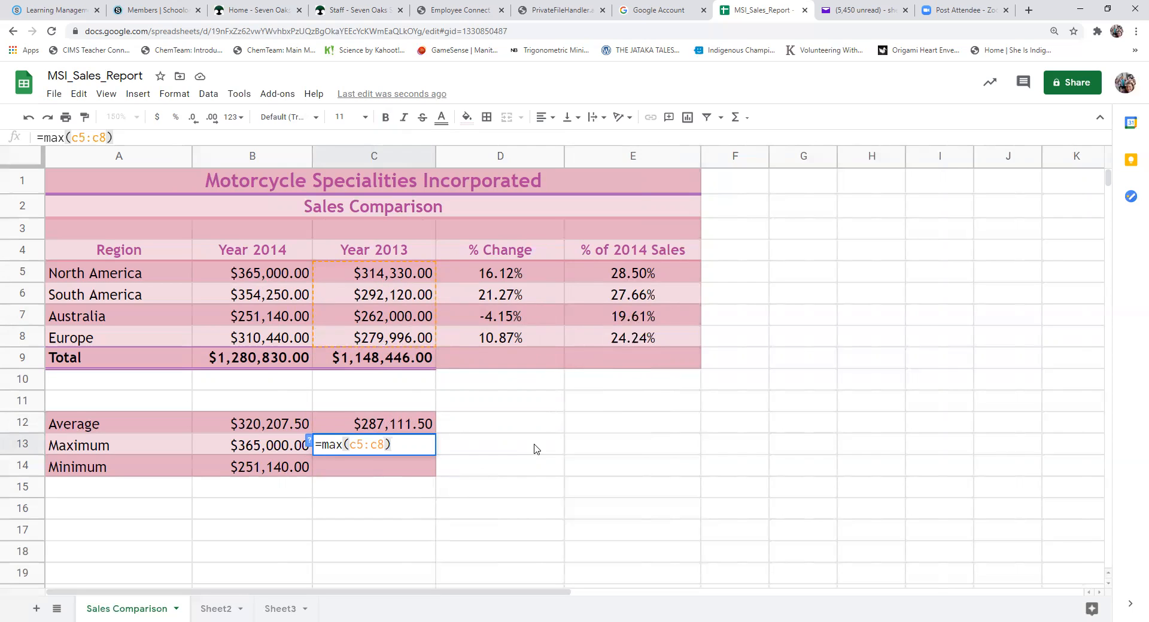
{"action": "key", "text": "Return"}
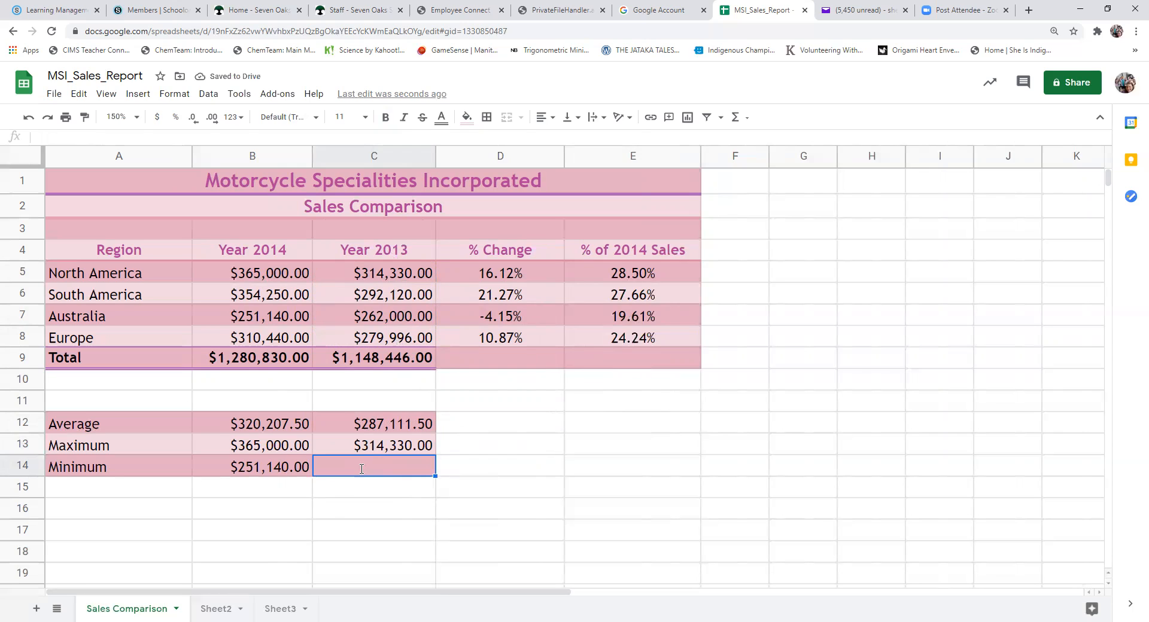
Step: Calculate the minimum 2013 sales in C14 with MIN, correcting the mistyped range end so the formula reads =min(c5:c8)
{"action": "type", "text": "=min"}
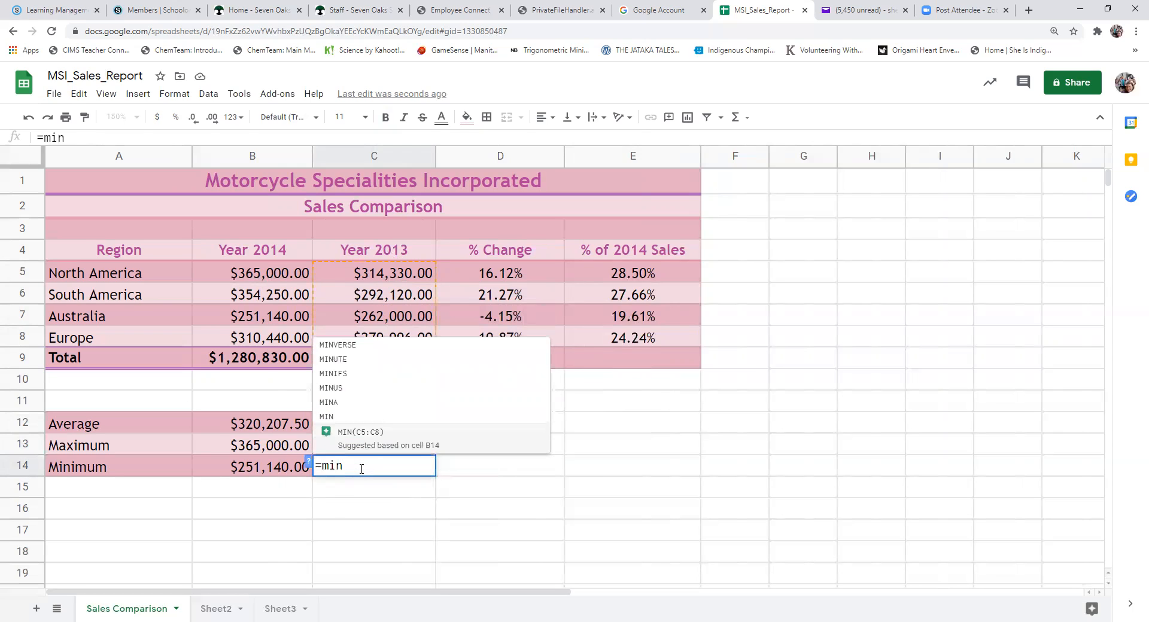
{"action": "type", "text": "("}
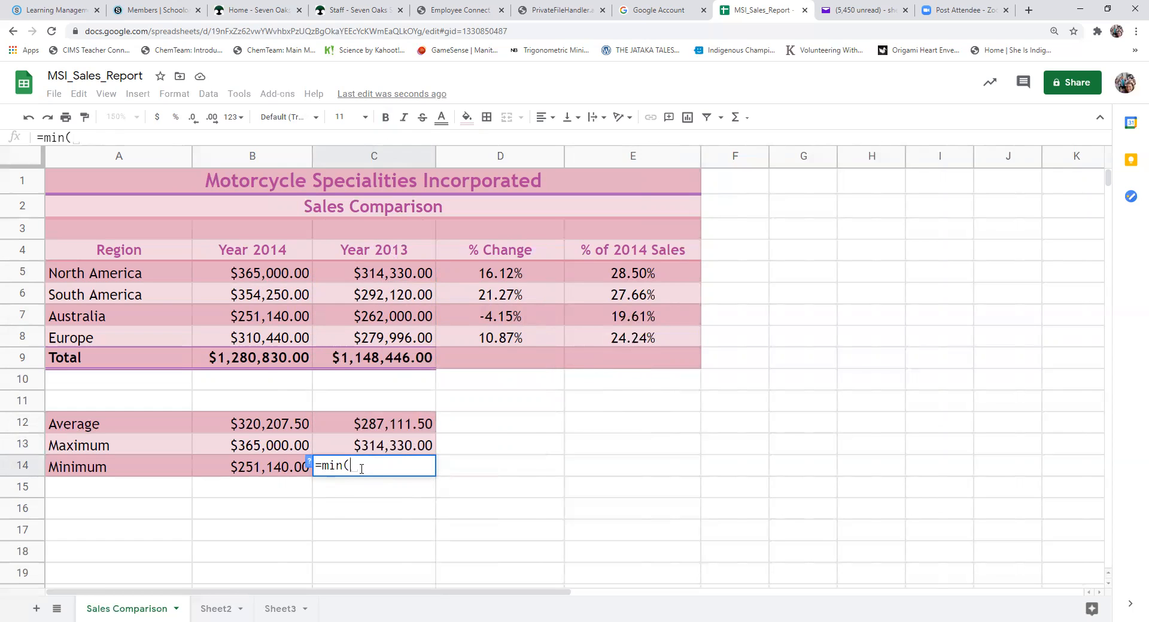
{"action": "type", "text": "c5:c*)"}
{"action": "key", "text": "Return"}
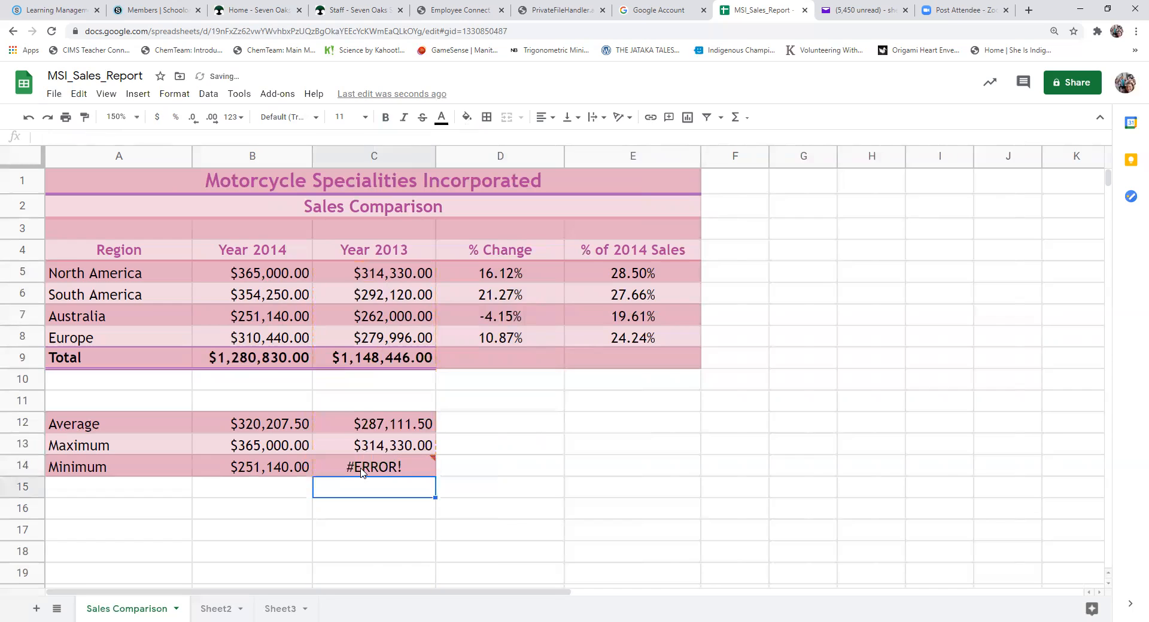
{"action": "left_click", "coordinate": [361, 473]}
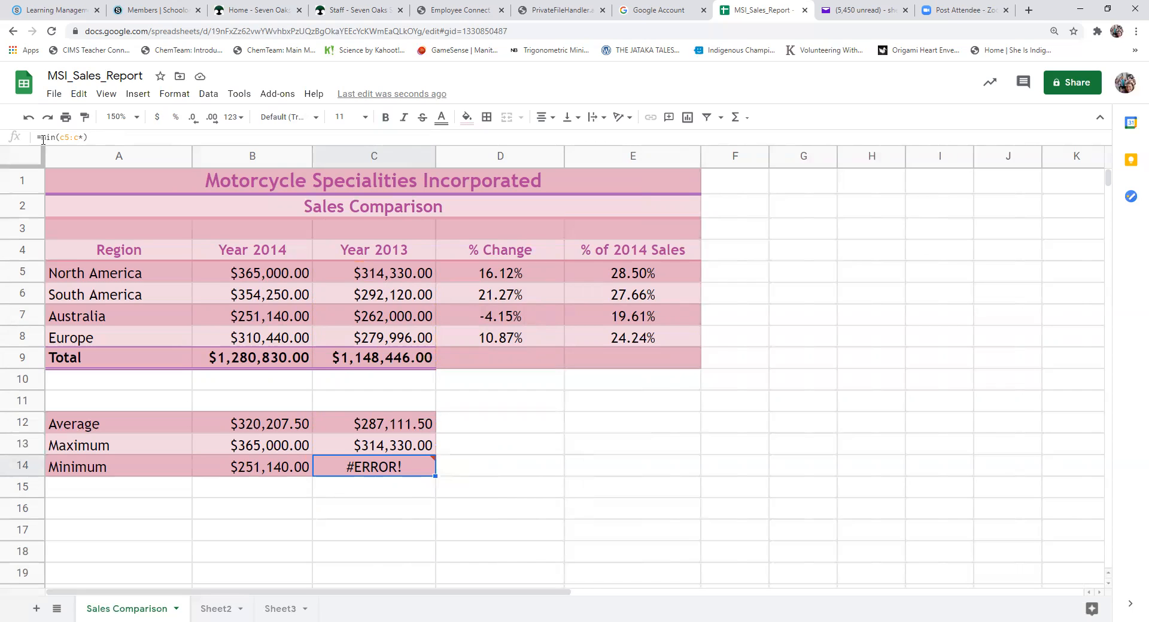
{"action": "left_click", "coordinate": [84, 137]}
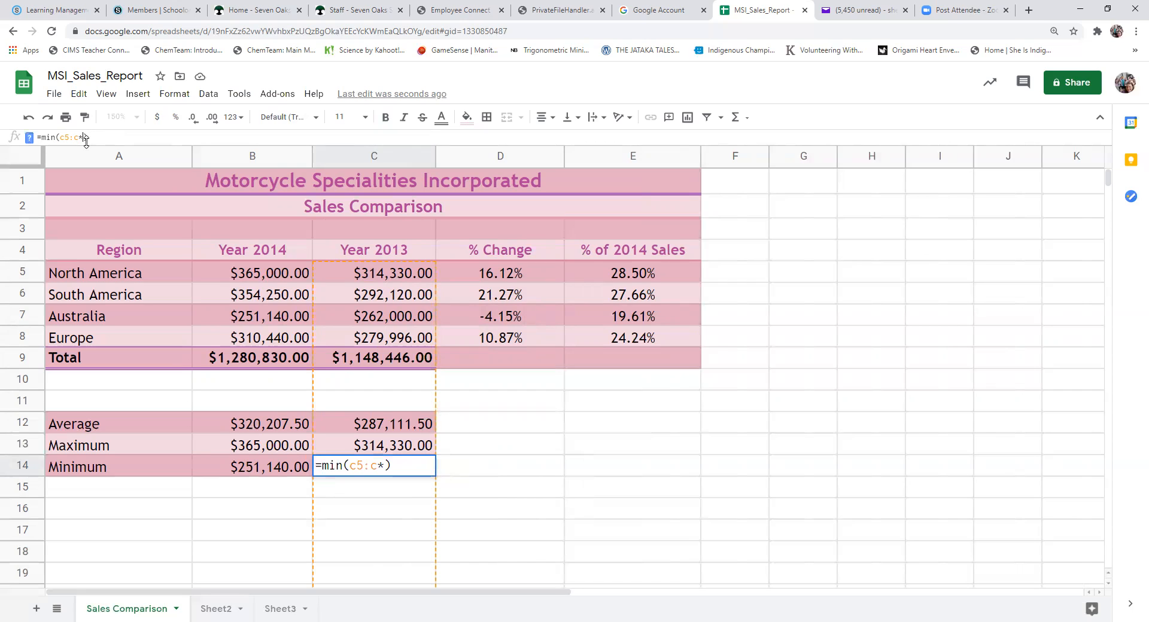
{"action": "key", "text": "BackSpace"}
{"action": "type", "text": "8"}
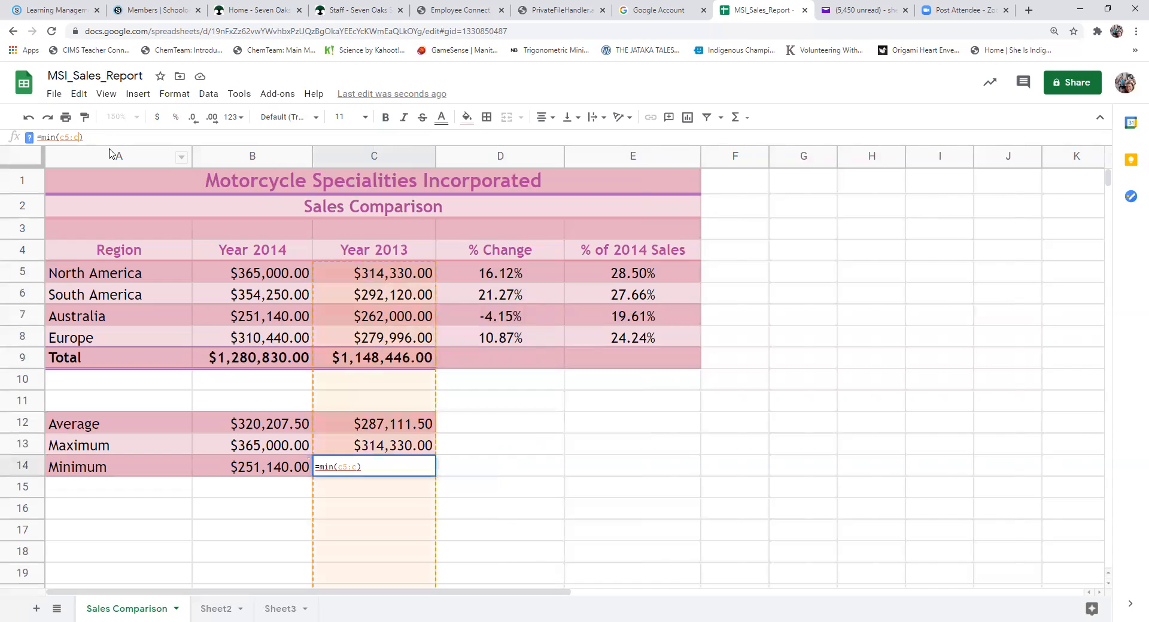
{"action": "key", "text": "Return"}
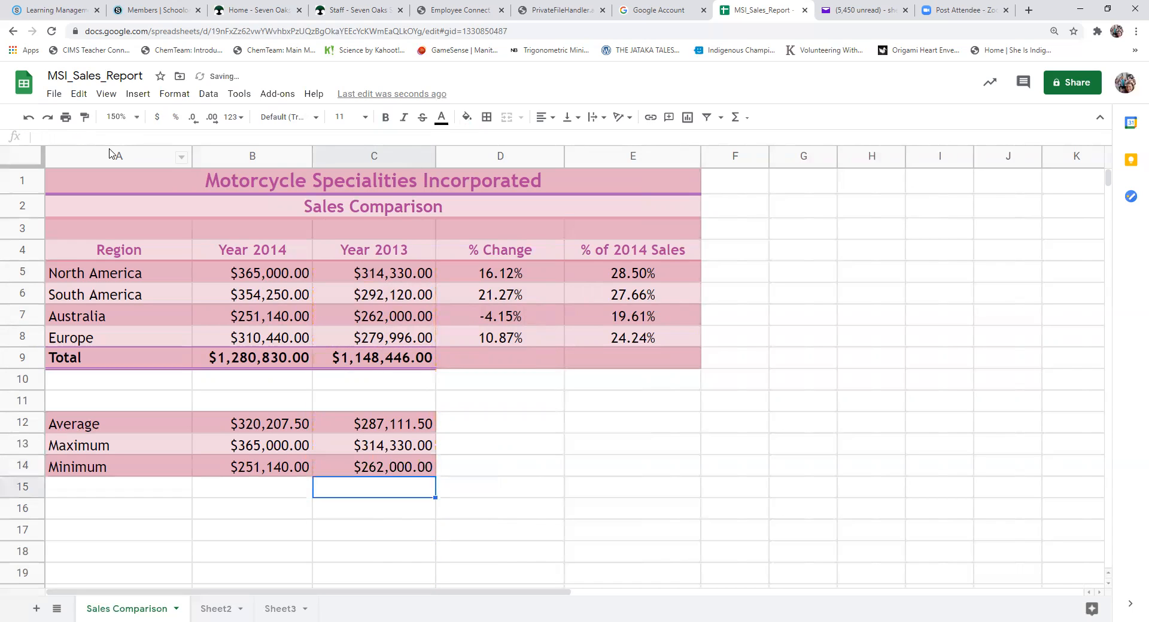
Step: Remove the equals sign from the minimum formula in C14, leaving min(C5:C8) as the cell entry
{"action": "left_click", "coordinate": [376, 473]}
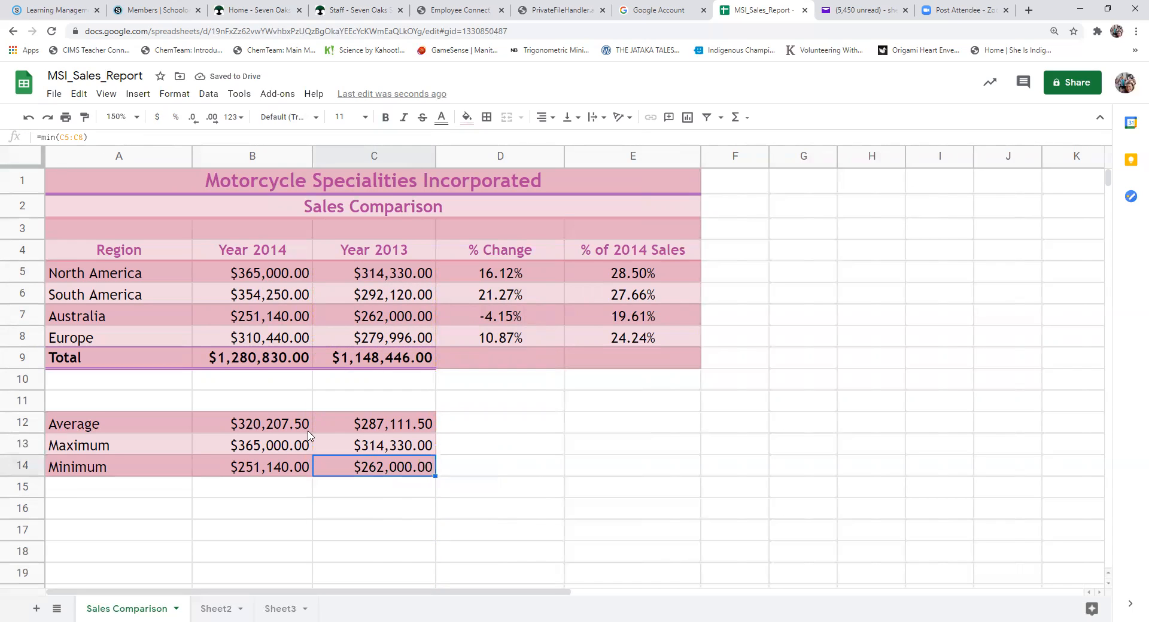
{"action": "left_click", "coordinate": [42, 137]}
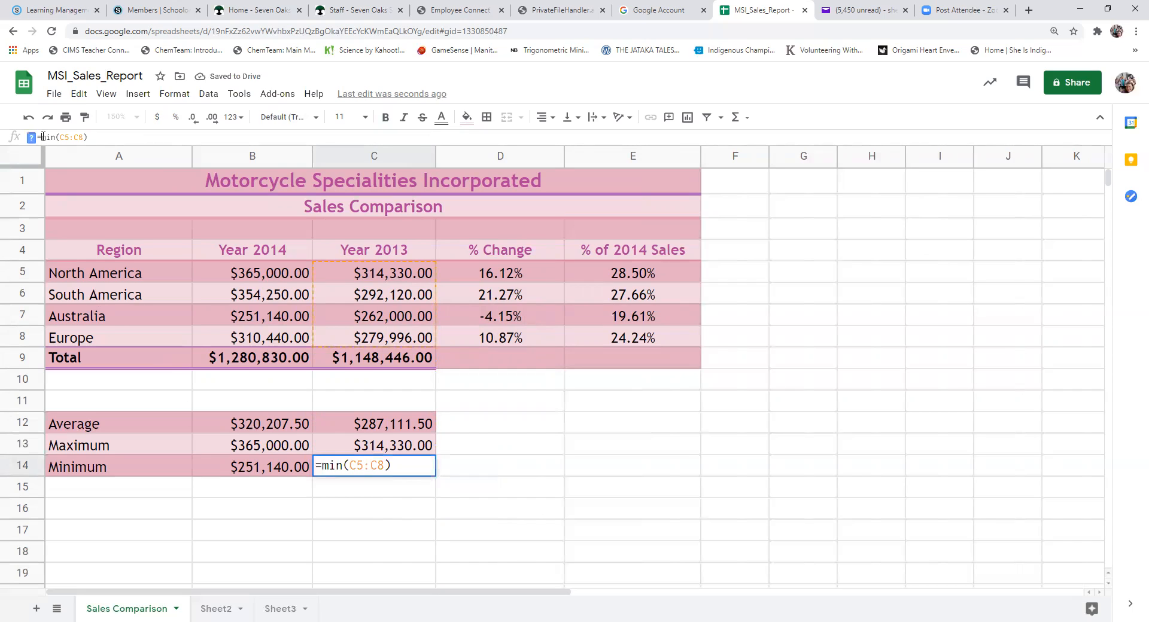
{"action": "key", "text": "BackSpace"}
{"action": "key", "text": "Return"}
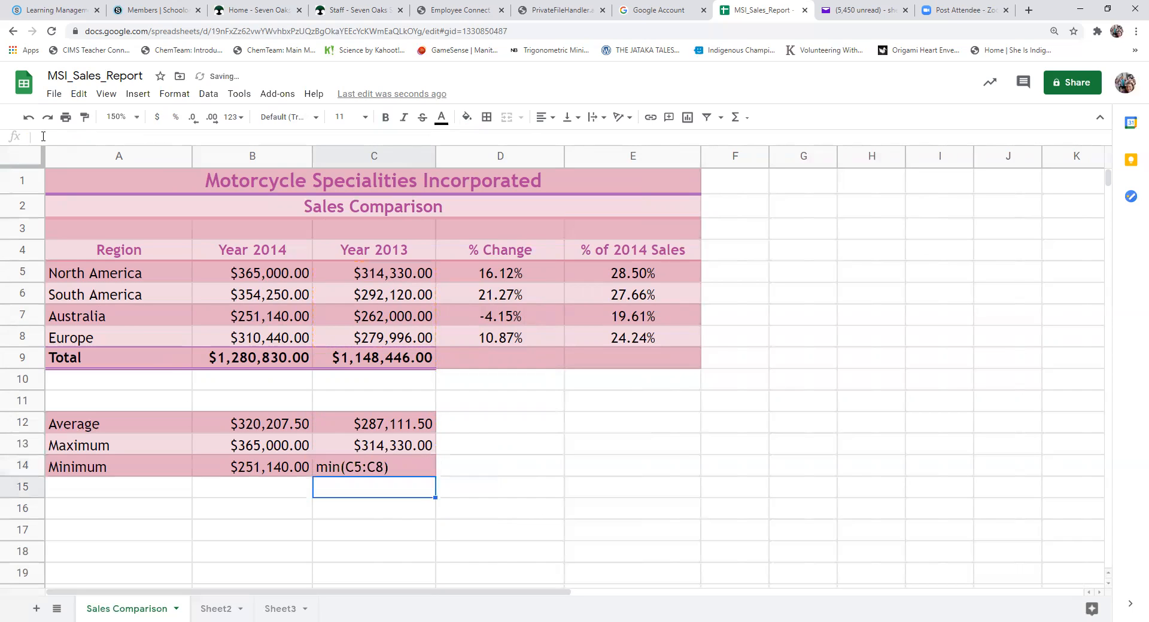
Step: Restore the equals sign at the start of the C14 entry so it reads =min(C5:C8)
{"action": "left_click", "coordinate": [384, 467]}
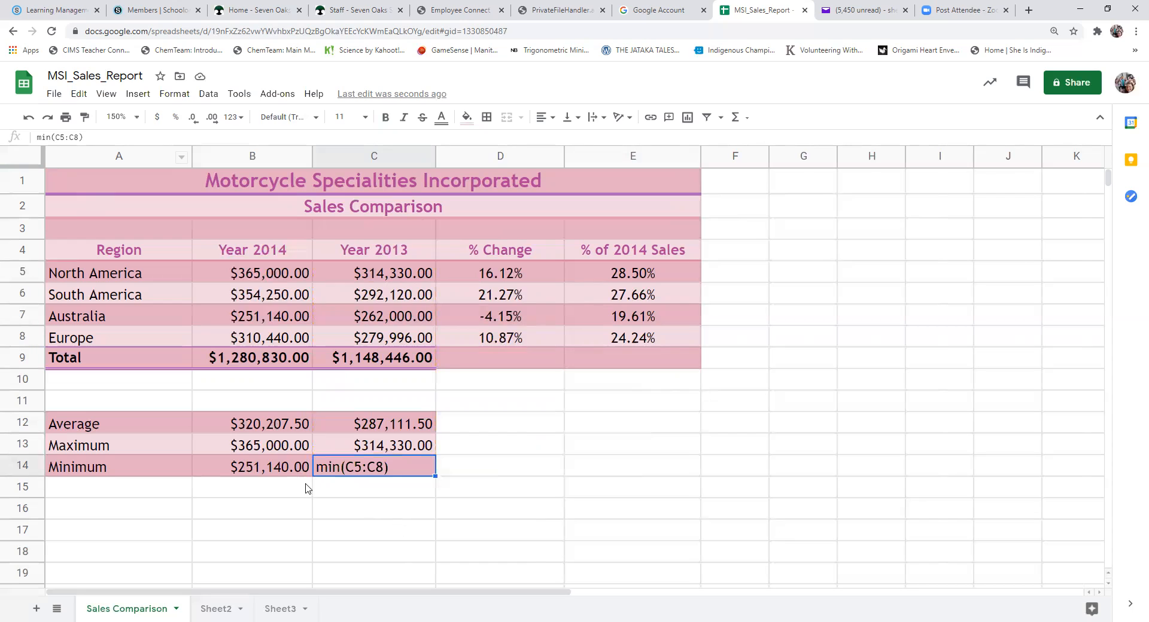
{"action": "left_click", "coordinate": [37, 137]}
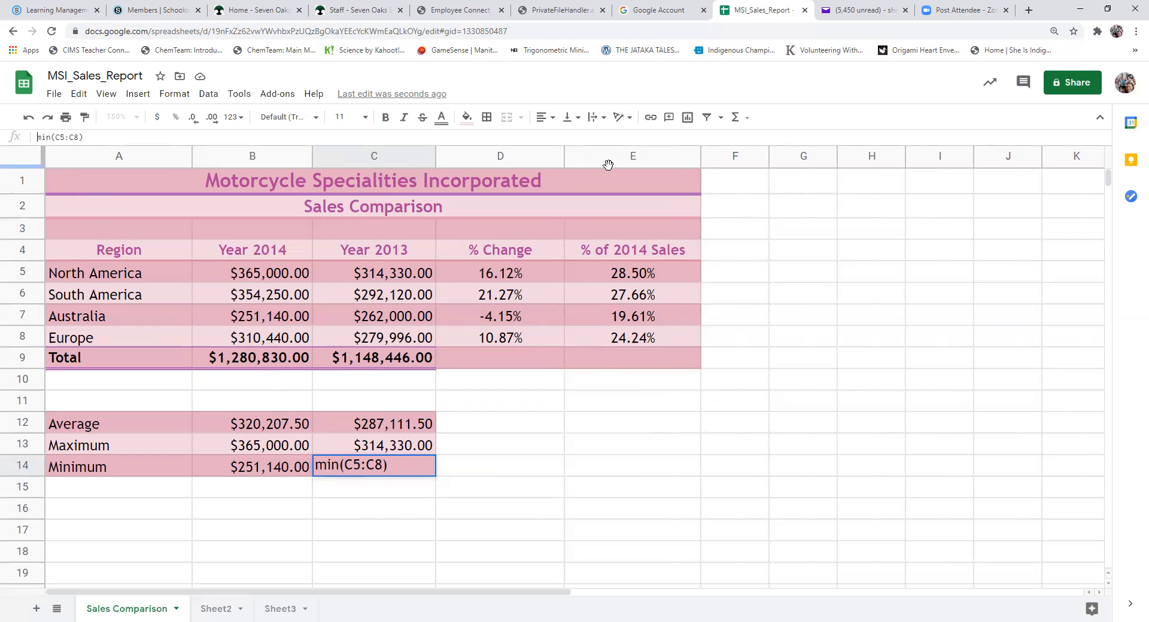
{"action": "type", "text": "="}
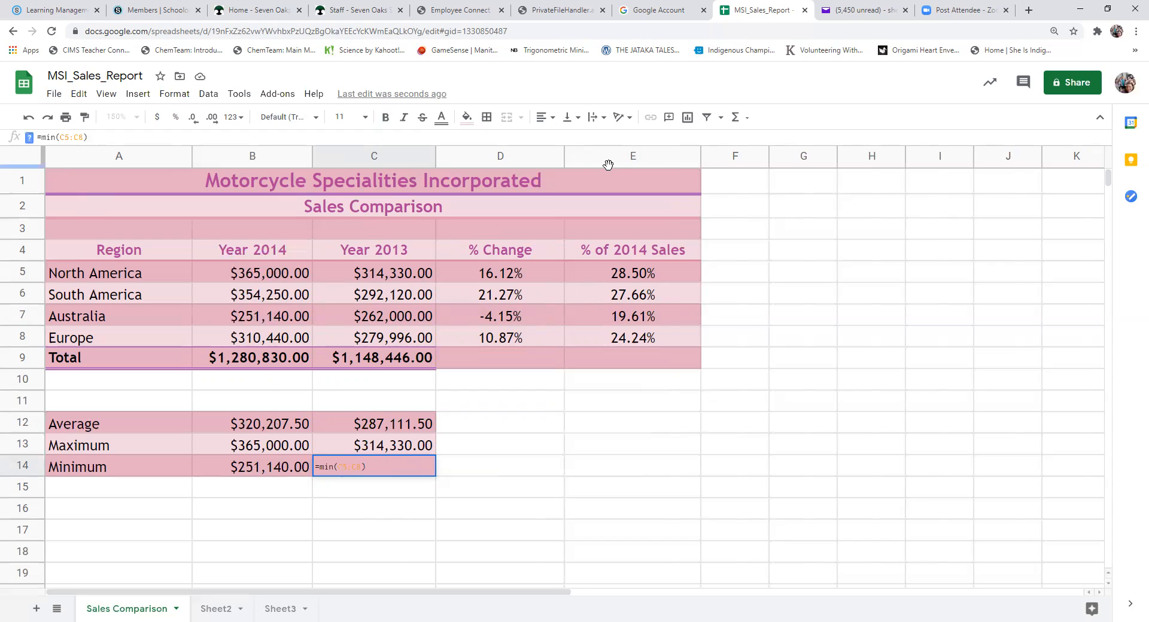
{"action": "key", "text": "Return"}
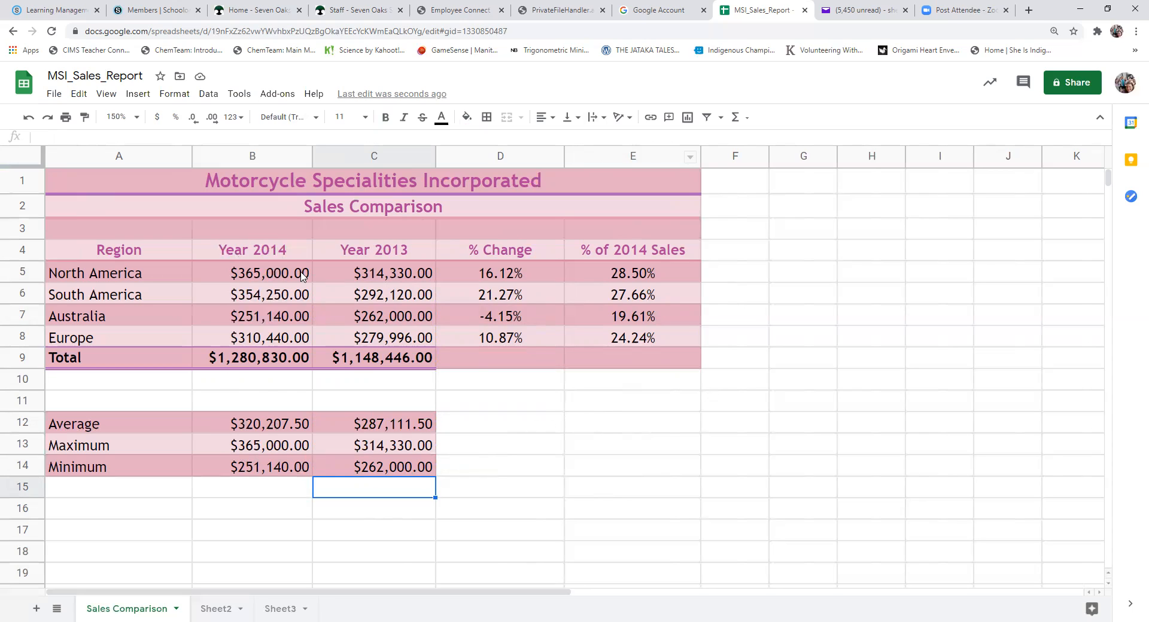
Step: Insert two blank rows above the Motorcycle Specialities Incorporated title row
{"action": "left_click", "coordinate": [23, 183]}
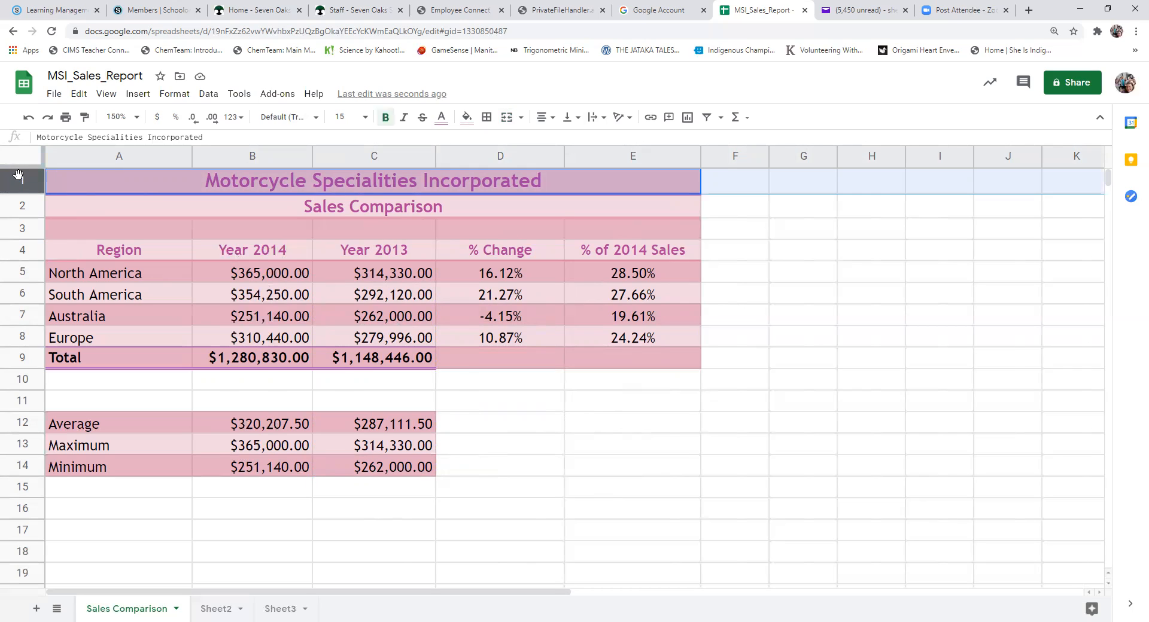
{"action": "left_click", "coordinate": [126, 188]}
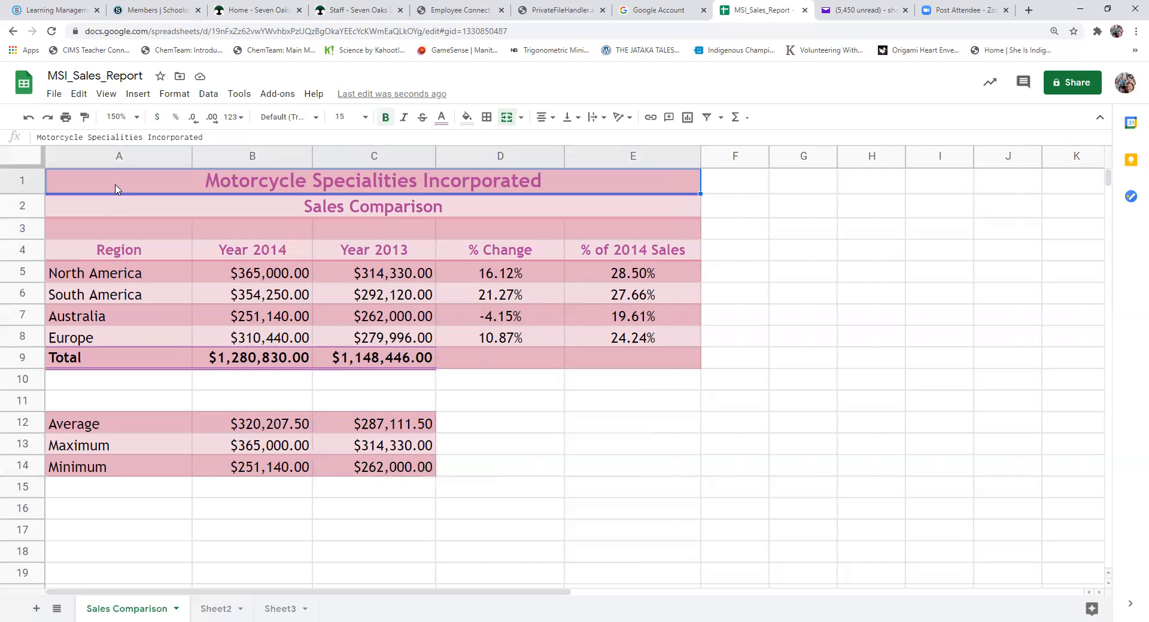
{"action": "right_click", "coordinate": [22, 184]}
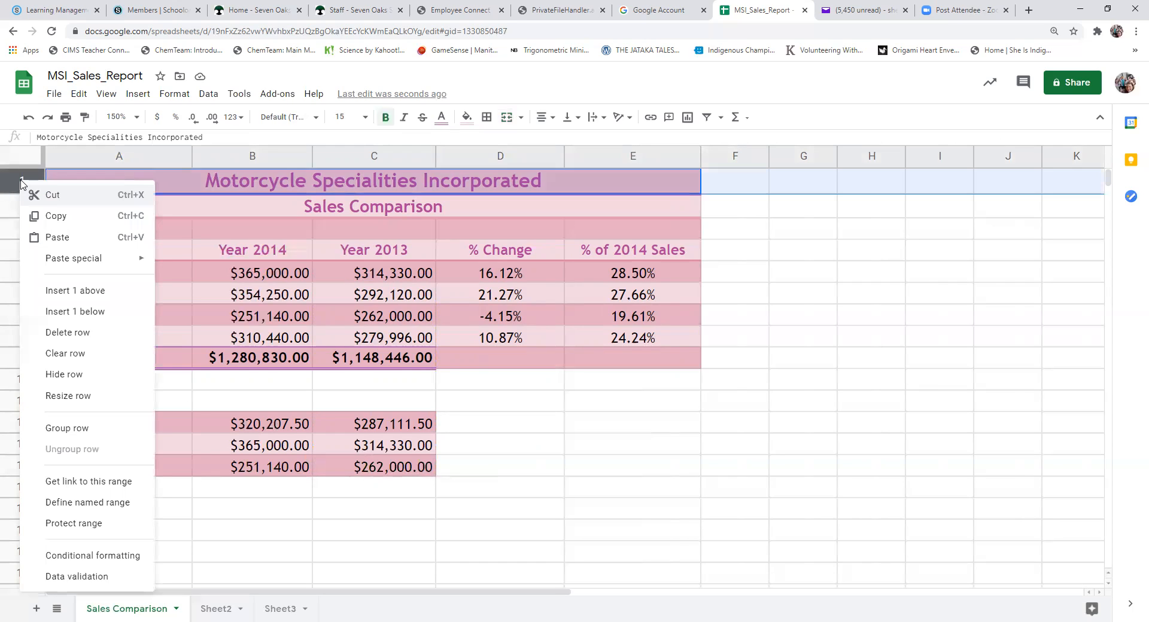
{"action": "left_click", "coordinate": [68, 291]}
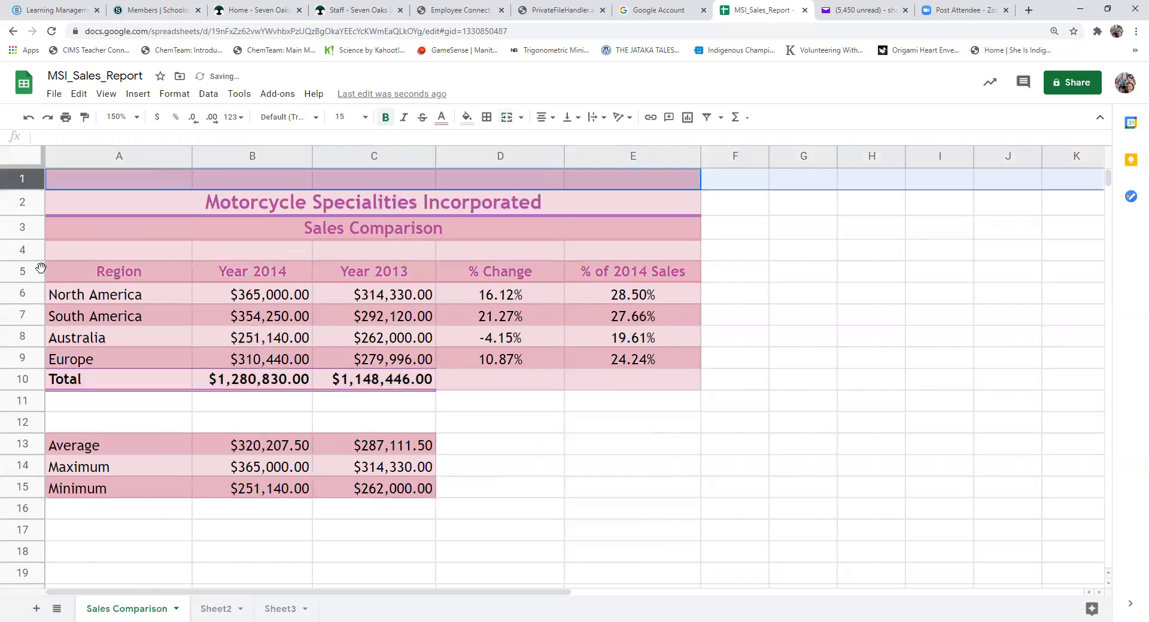
{"action": "right_click", "coordinate": [23, 180]}
{"action": "left_click", "coordinate": [78, 294]}
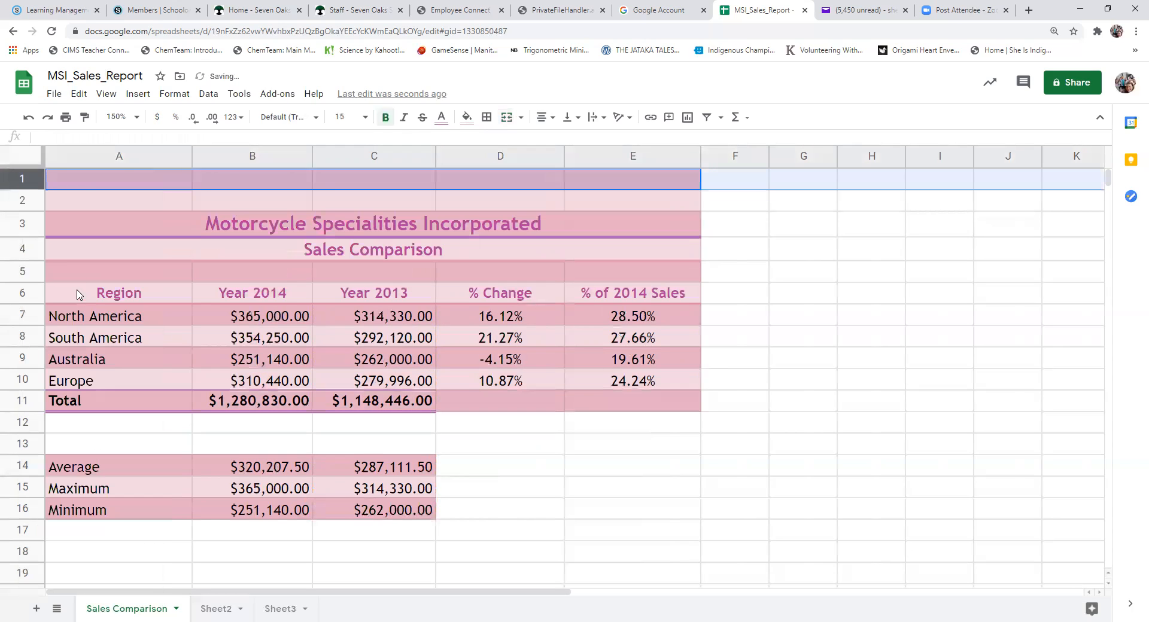
Step: Enter the label "Printed On:" in cell A1
{"action": "left_click", "coordinate": [94, 181]}
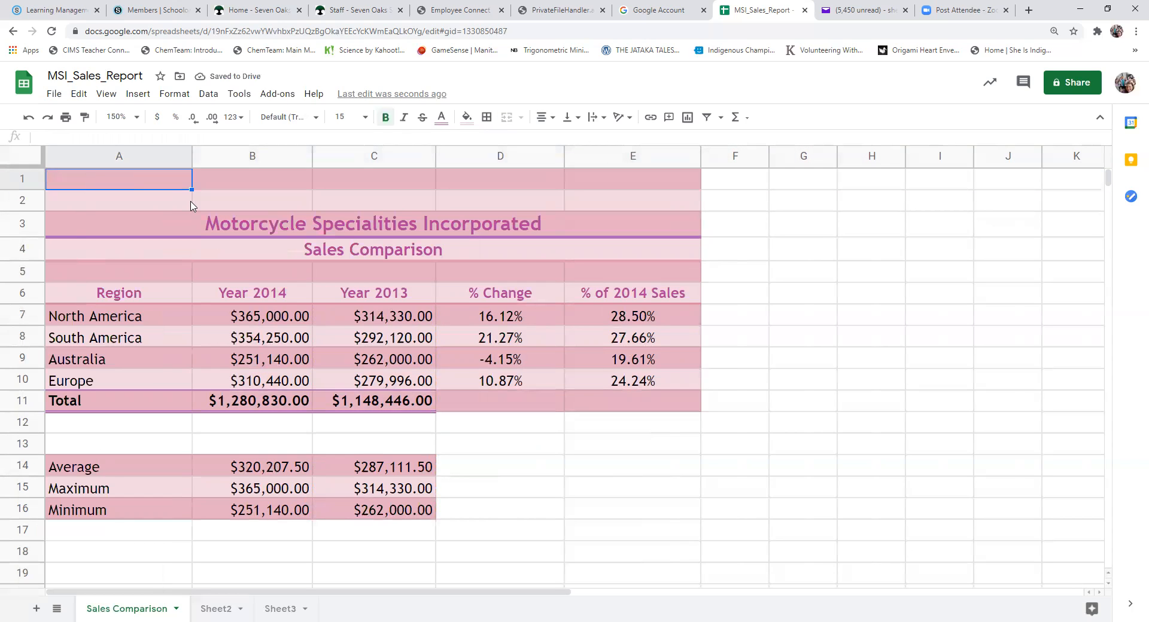
{"action": "type", "text": "P"}
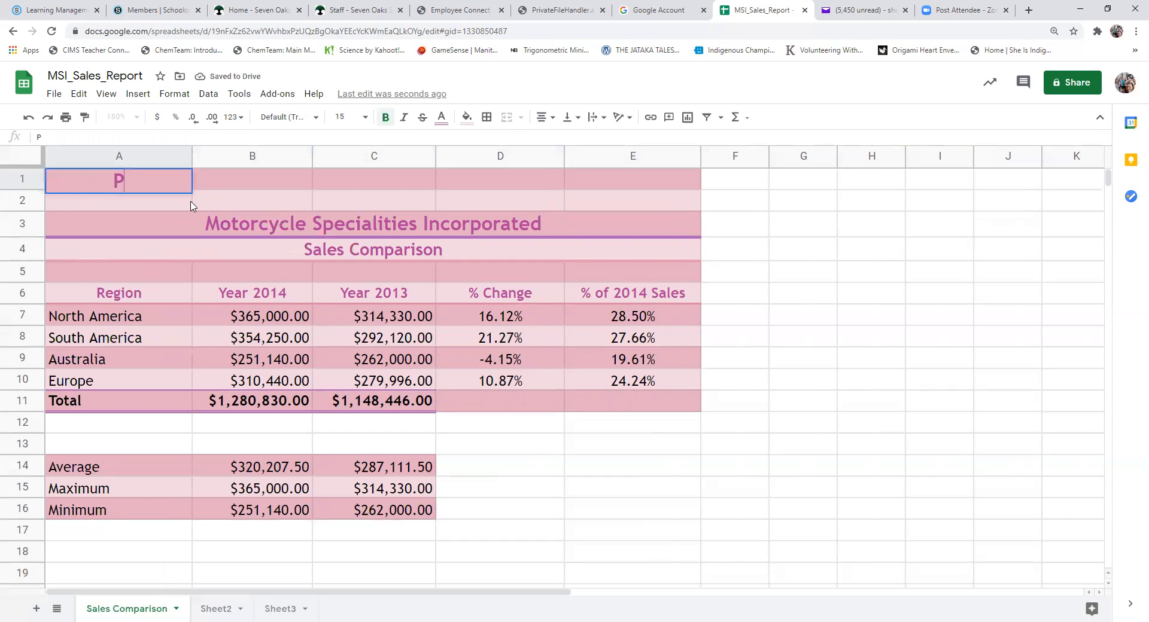
{"action": "type", "text": "rinted On:"}
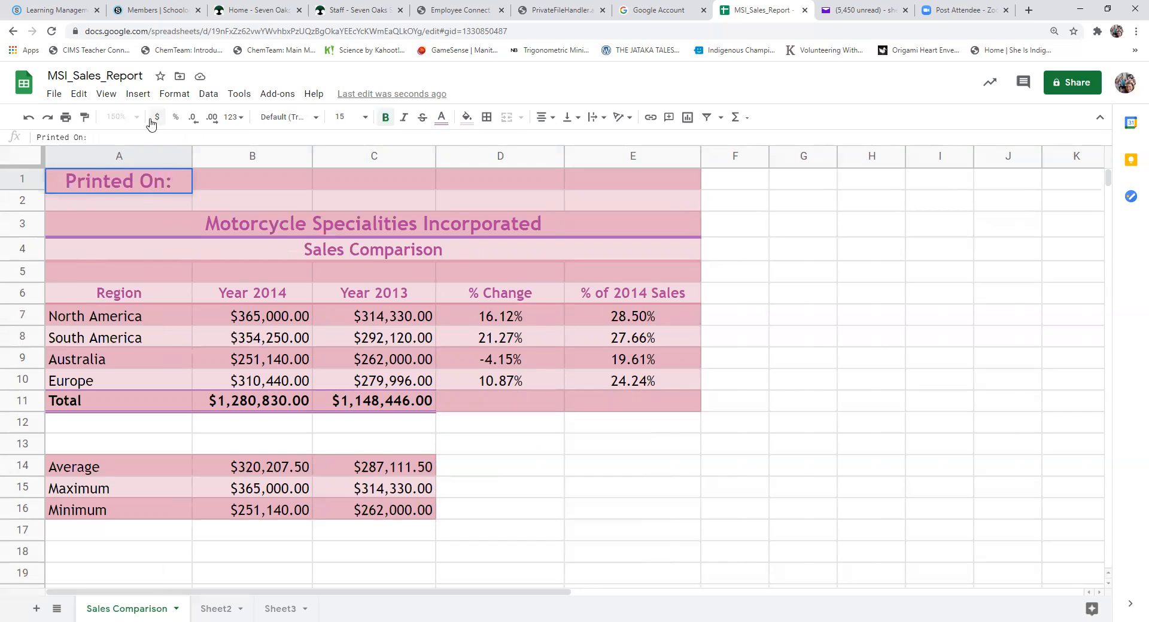
Step: Reduce the font size of the "Printed On:" text in A1 to 9
{"action": "key", "text": "shift+Left"}
{"action": "key", "text": "shift+Left"}
{"action": "key", "text": "shift+Left"}
{"action": "key", "text": "shift+Left"}
{"action": "key", "text": "shift+Left"}
{"action": "key", "text": "shift+Left"}
{"action": "key", "text": "shift+Left"}
{"action": "key", "text": "shift+Left"}
{"action": "key", "text": "shift+Left"}
{"action": "key", "text": "shift+Left"}
{"action": "key", "text": "shift+Left"}
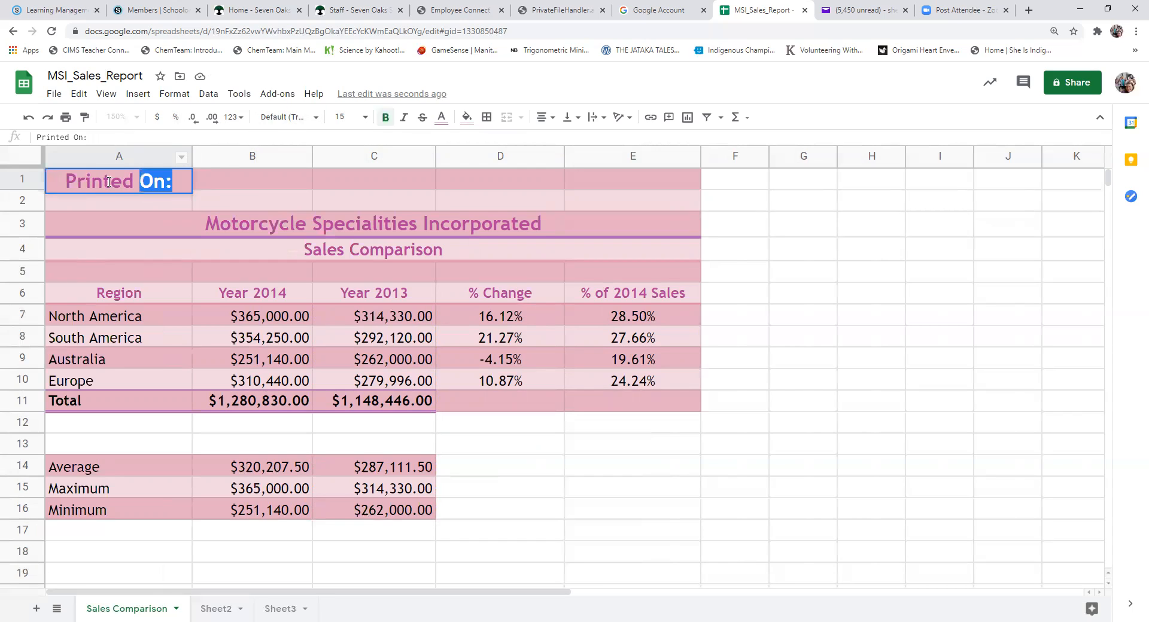
{"action": "left_click", "coordinate": [363, 117]}
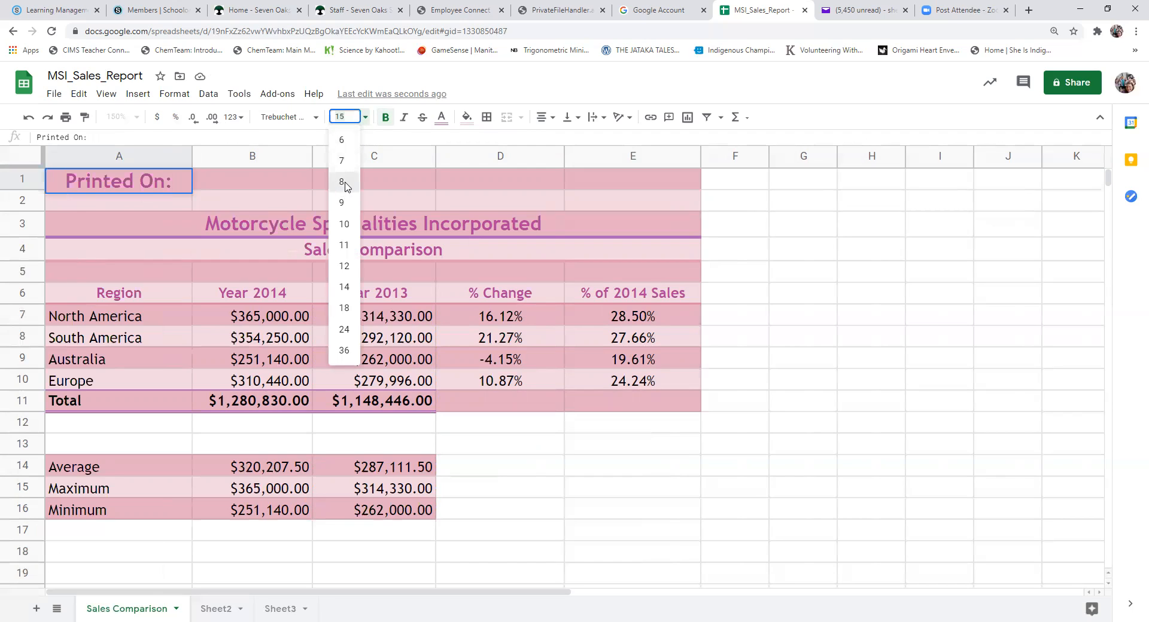
{"action": "left_click", "coordinate": [343, 199]}
Step: Enter the formula =today( ) in B1 to show the current date beside the "Printed On:" label
{"action": "left_click", "coordinate": [251, 186]}
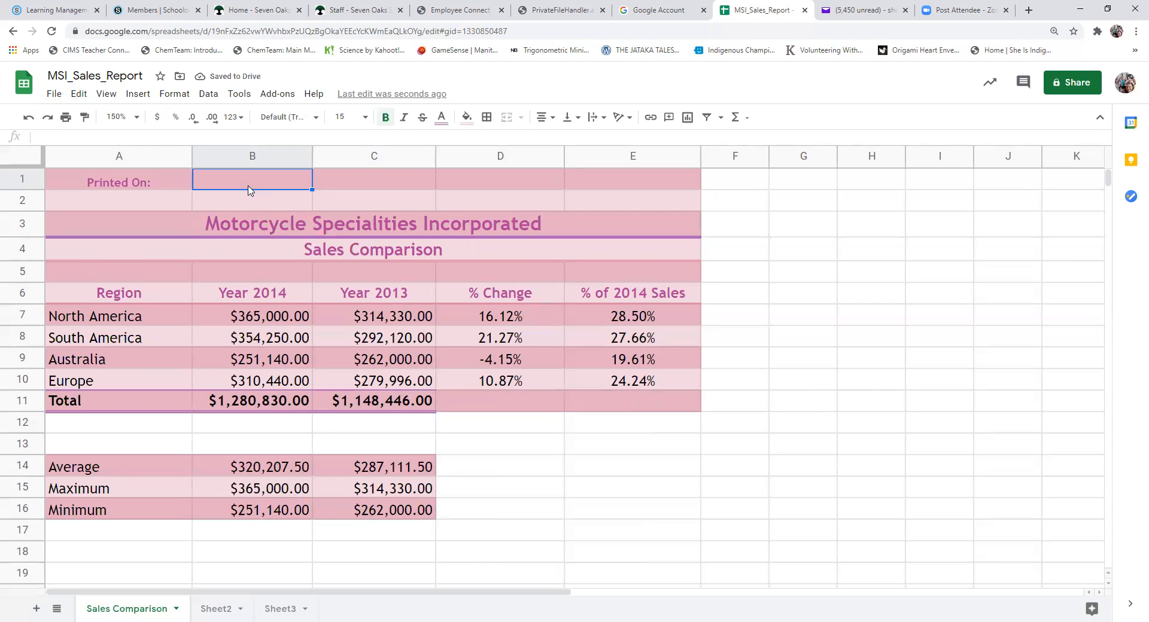
{"action": "type", "text": "="}
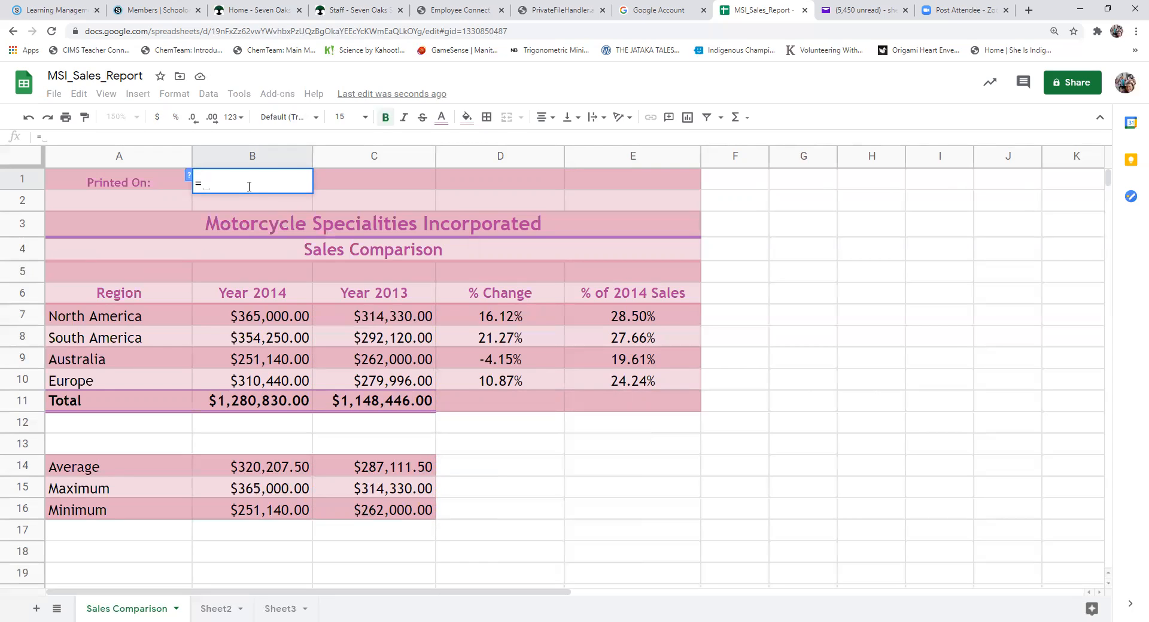
{"action": "type", "text": "today()"}
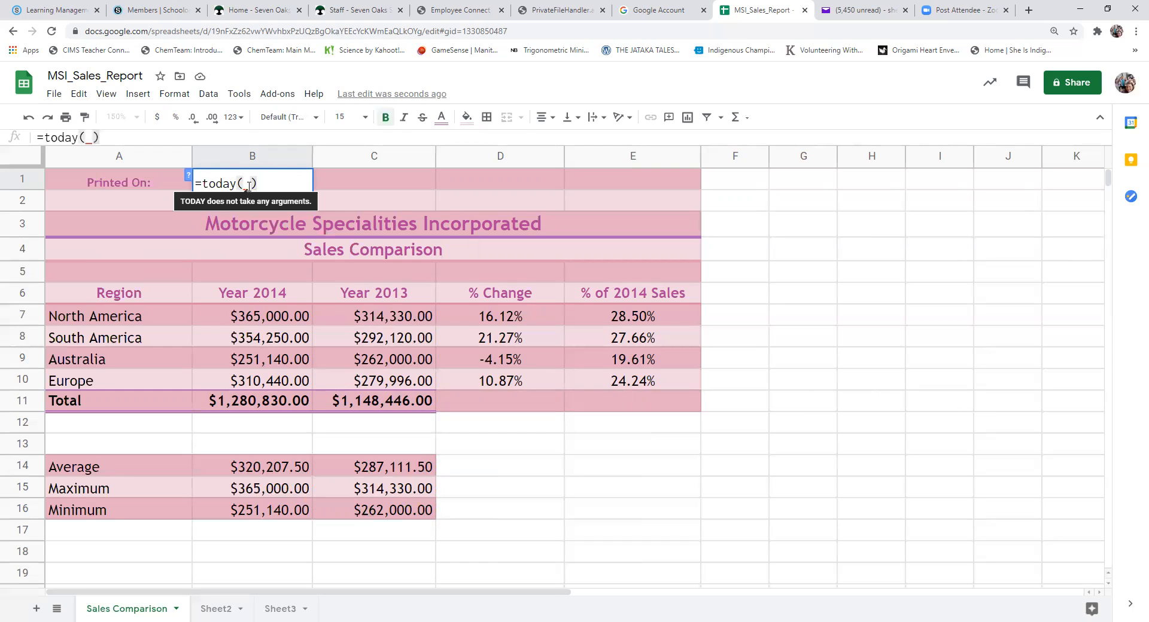
{"action": "key", "text": "Return"}
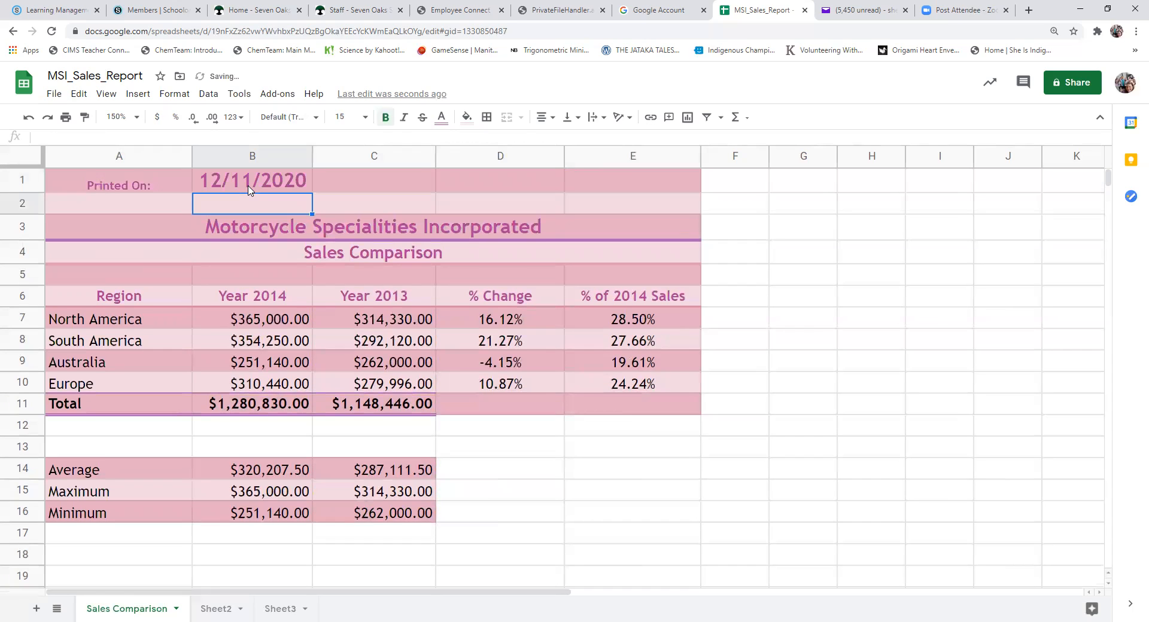
Step: Set the font size of the date in B1 to 12
{"action": "left_click", "coordinate": [249, 186]}
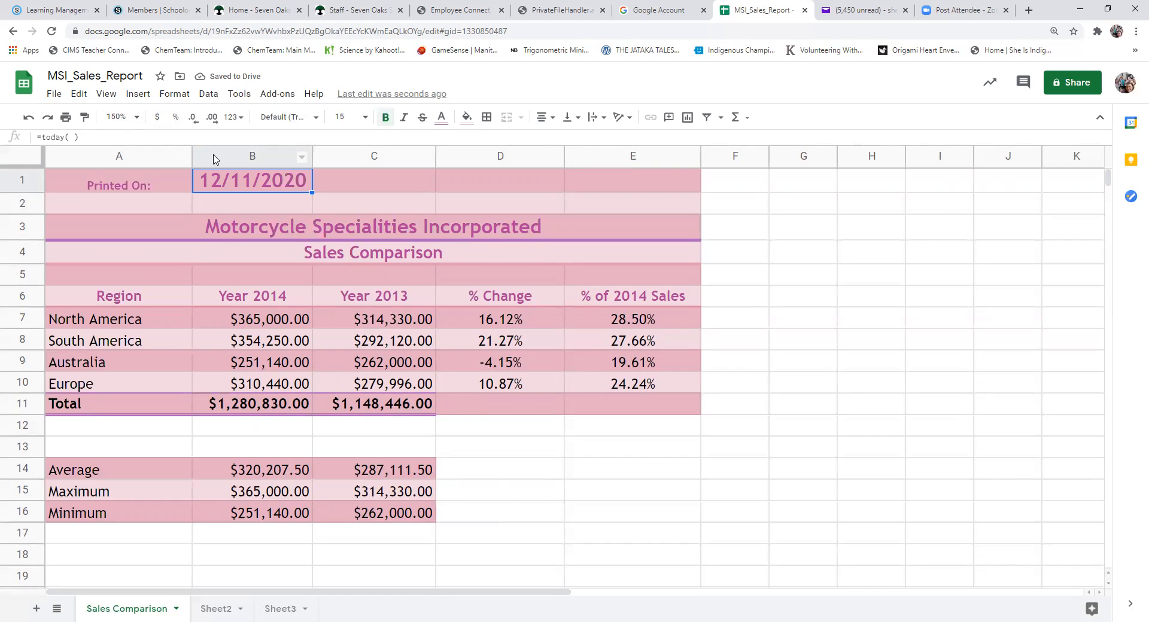
{"action": "left_click", "coordinate": [365, 118]}
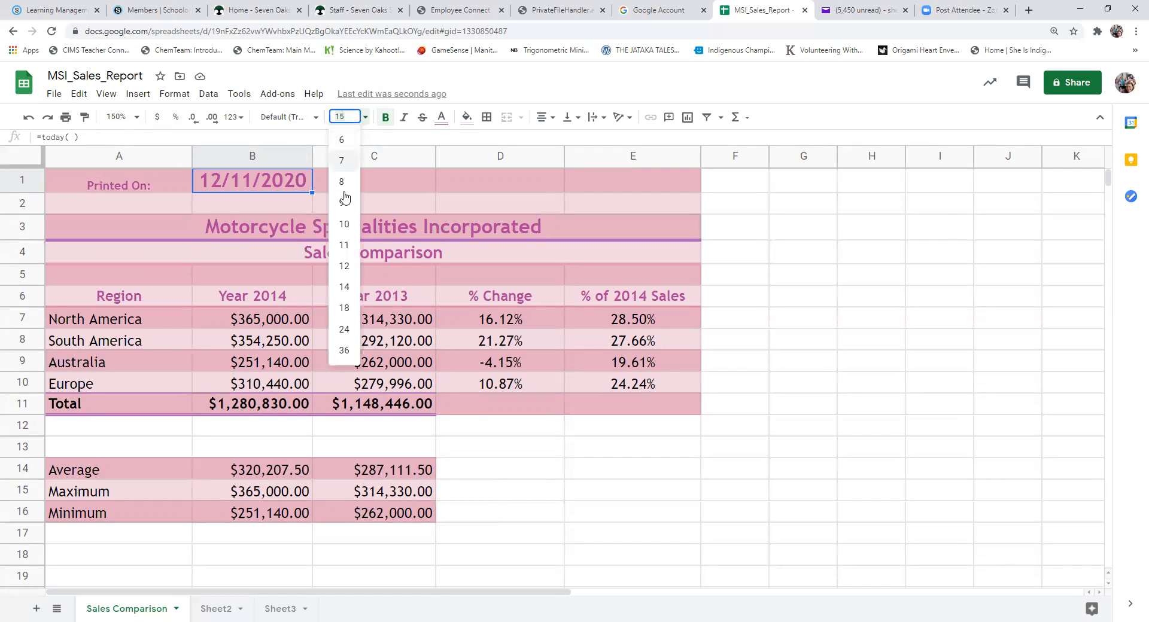
{"action": "left_click", "coordinate": [345, 269]}
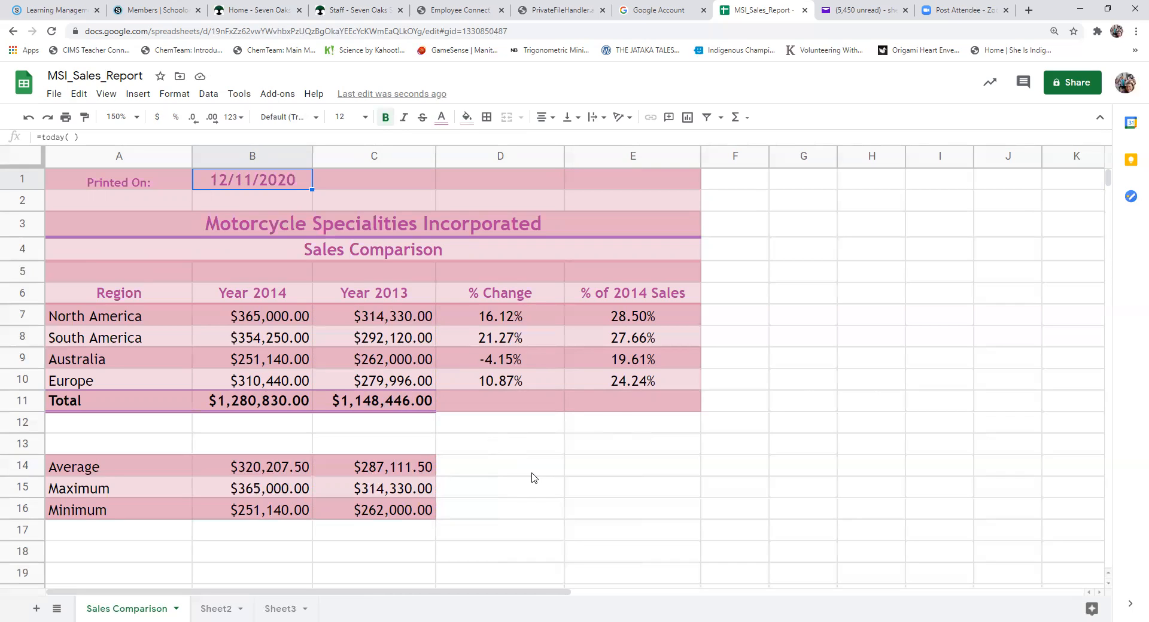
{"action": "left_click", "coordinate": [534, 476]}
{"action": "left_click", "coordinate": [284, 181]}
{"action": "left_click", "coordinate": [640, 468]}
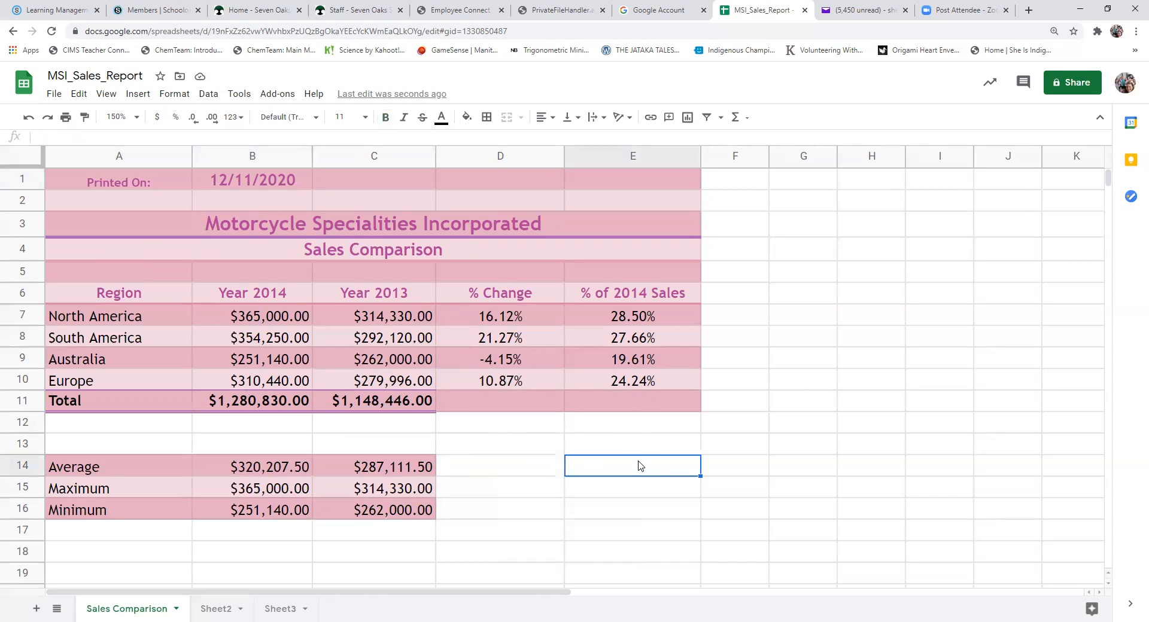